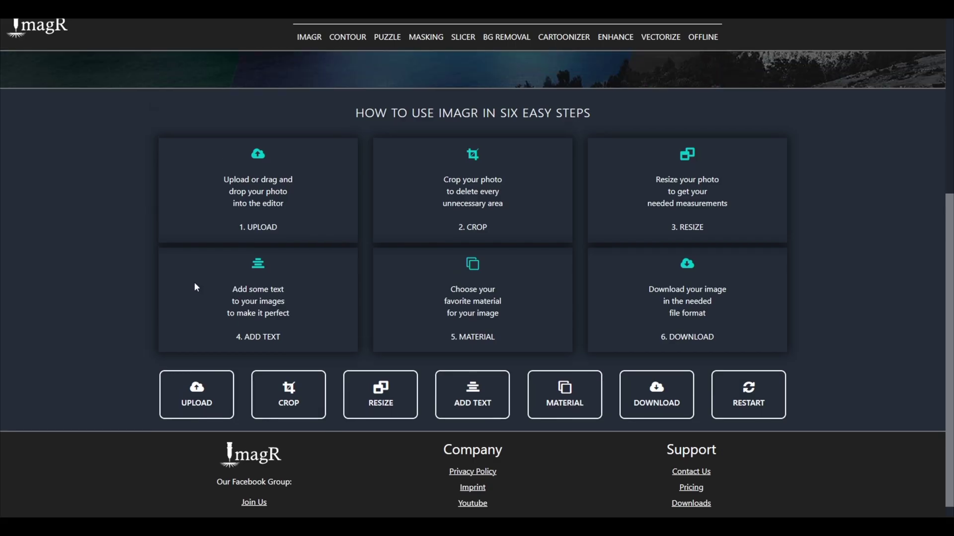
Load dog.jpg and set its width to 200 mm in millimetres, giving 133 mm height at 159 DPI
click(202, 353)
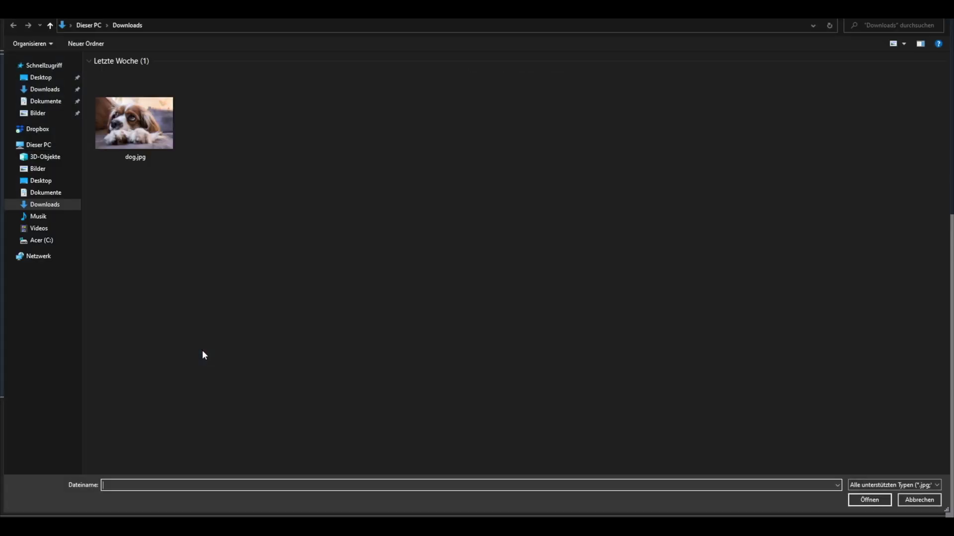
double_click(134, 123)
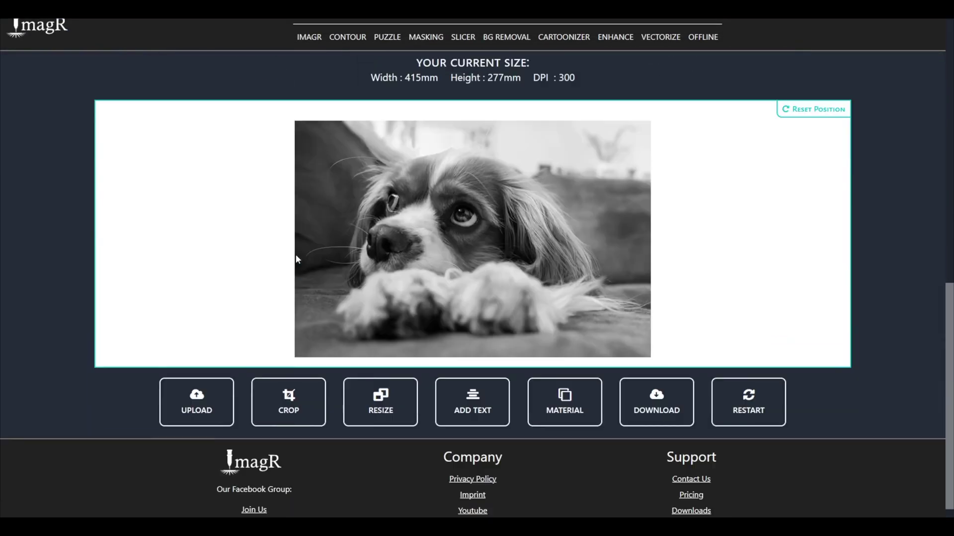
click(370, 390)
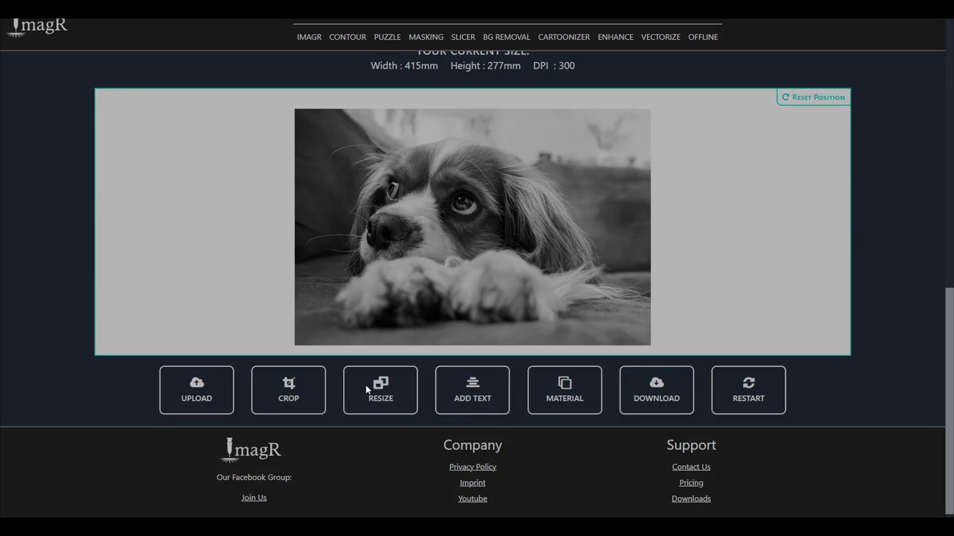
click(497, 211)
click(497, 255)
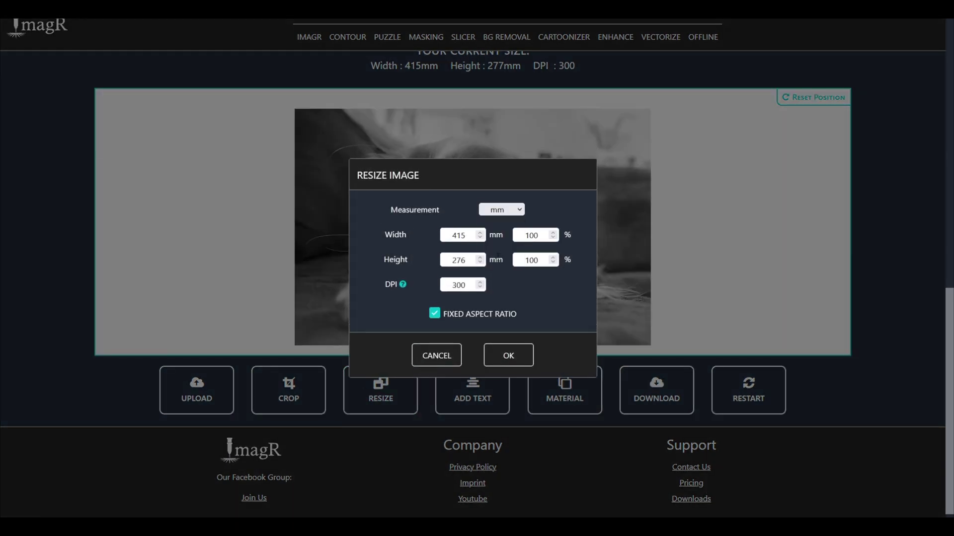
double_click(465, 239)
text(200)
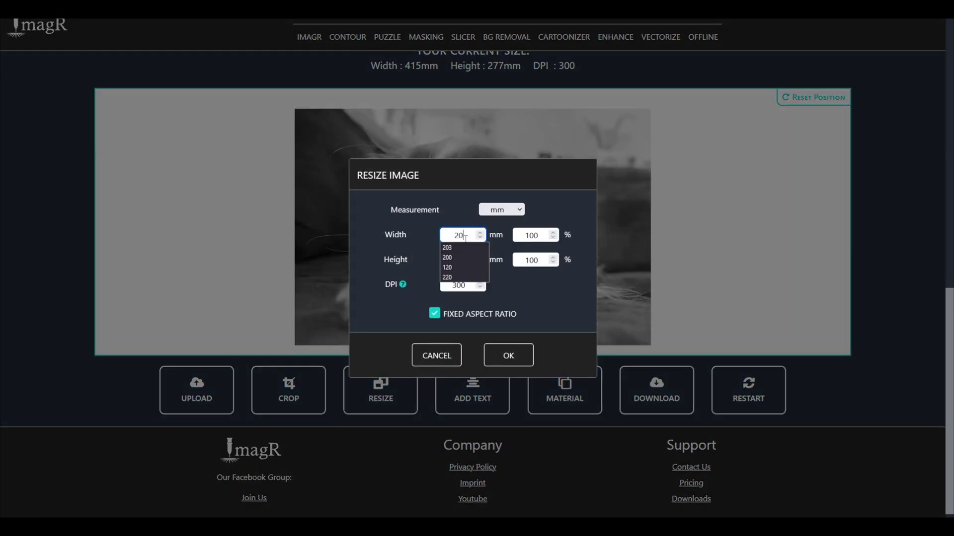
key(Tab)
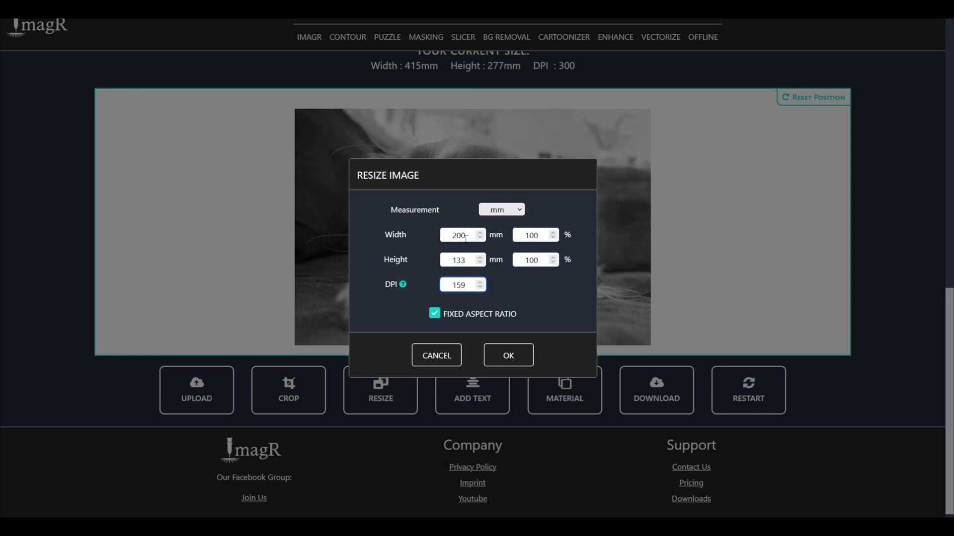
Apply the 200 mm size and process the photo with the KASIA Kasia Wood material
click(501, 356)
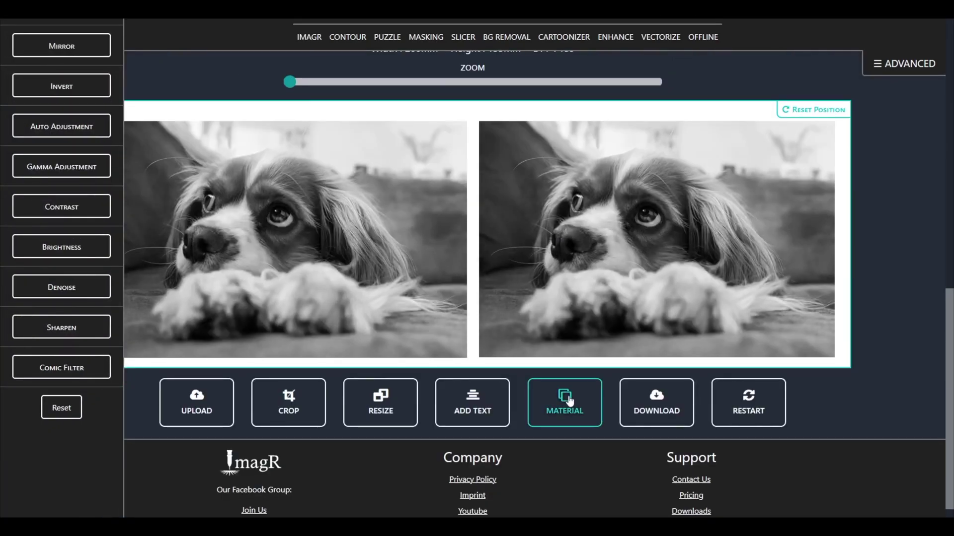
click(566, 395)
click(479, 222)
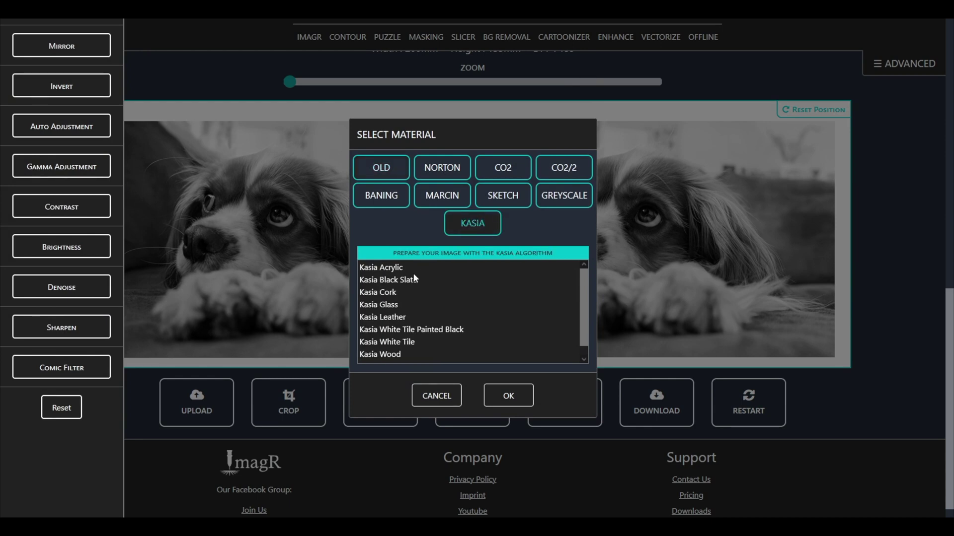
click(385, 354)
click(511, 395)
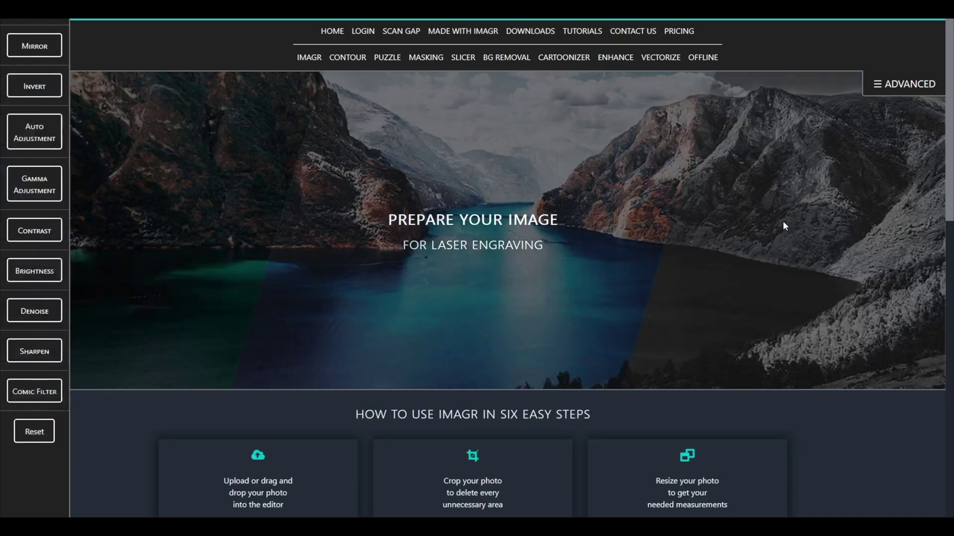
scroll(704, 311, down, 5)
scroll(694, 329, down, 7)
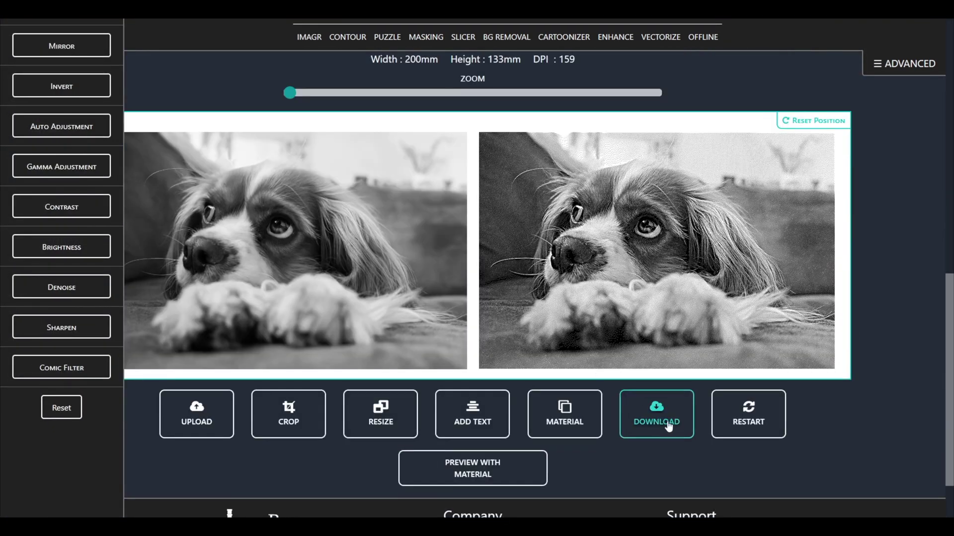
click(668, 423)
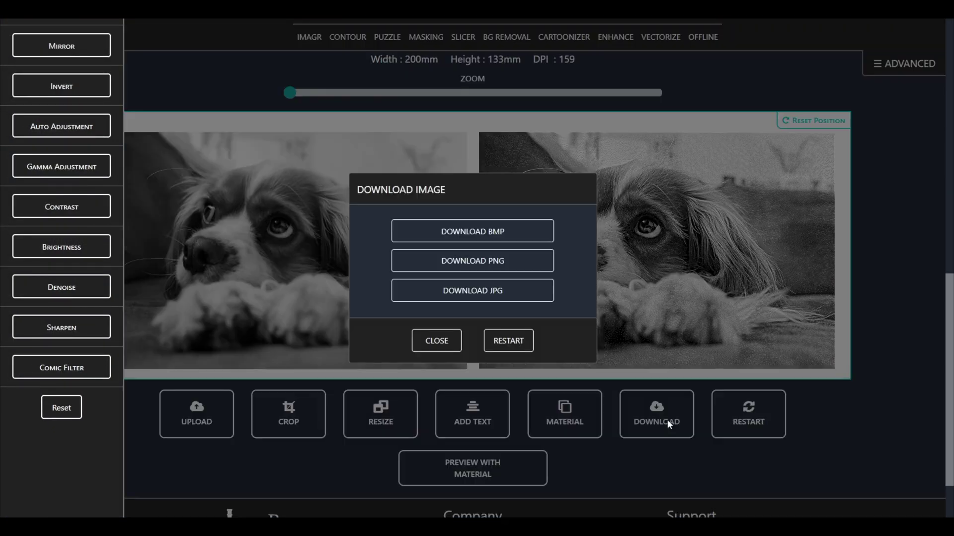
click(525, 262)
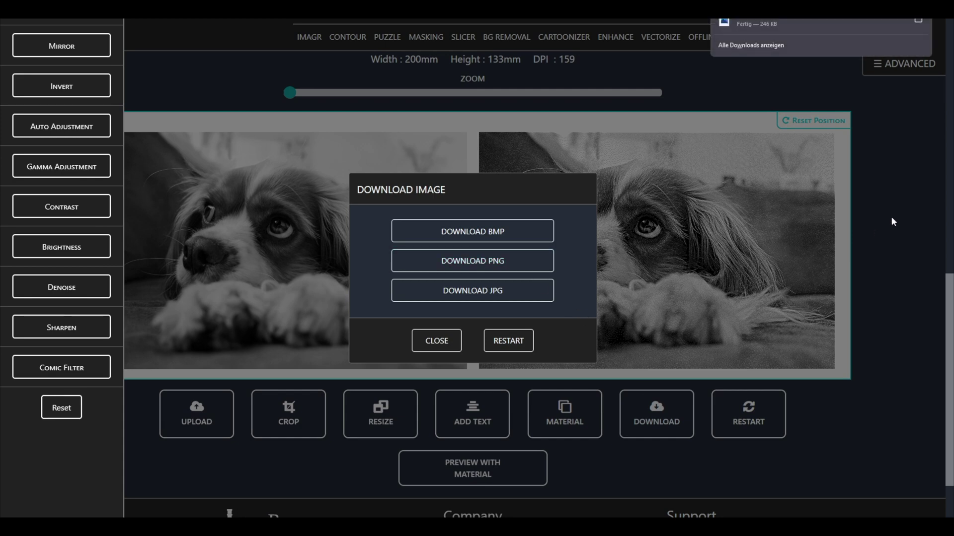
Rename the downloaded file to 159.png in its folder and return to the editor
click(918, 19)
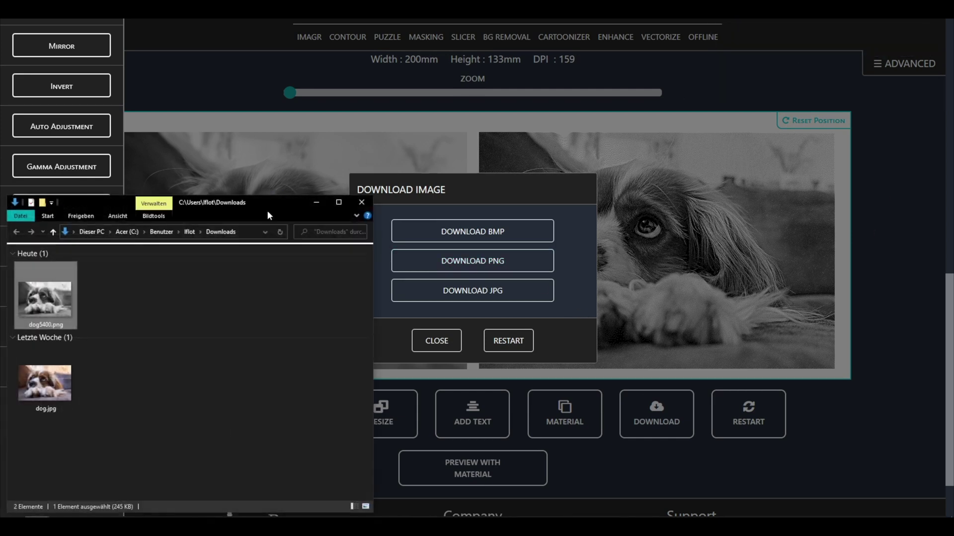
click(46, 325)
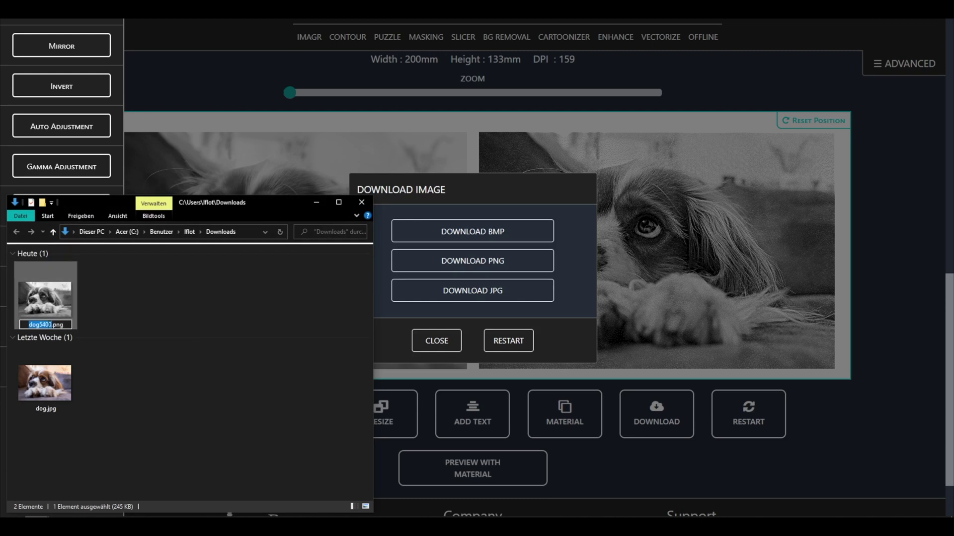
text(159)
key(Return)
click(121, 380)
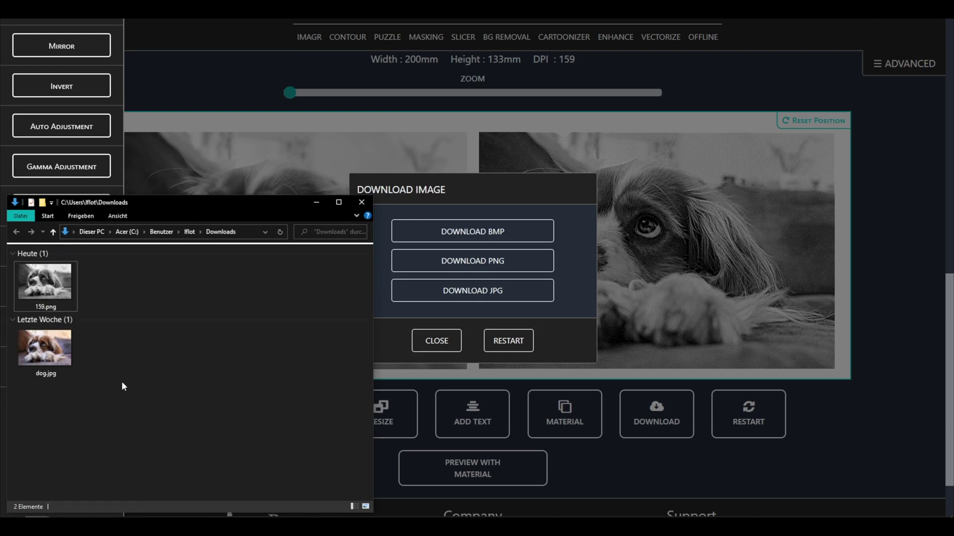
click(236, 123)
Reload dog.jpg and apply a 200 mm width in millimetres
click(213, 417)
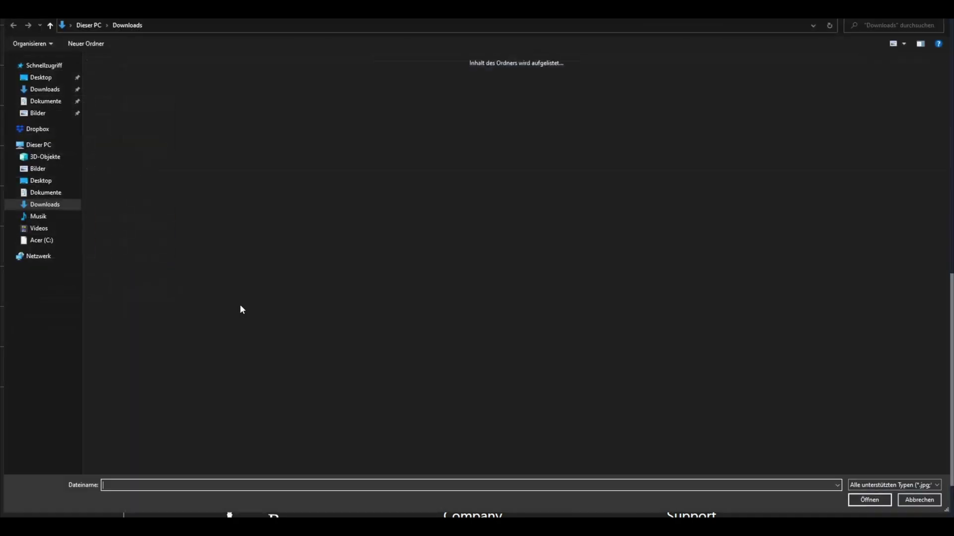
double_click(134, 225)
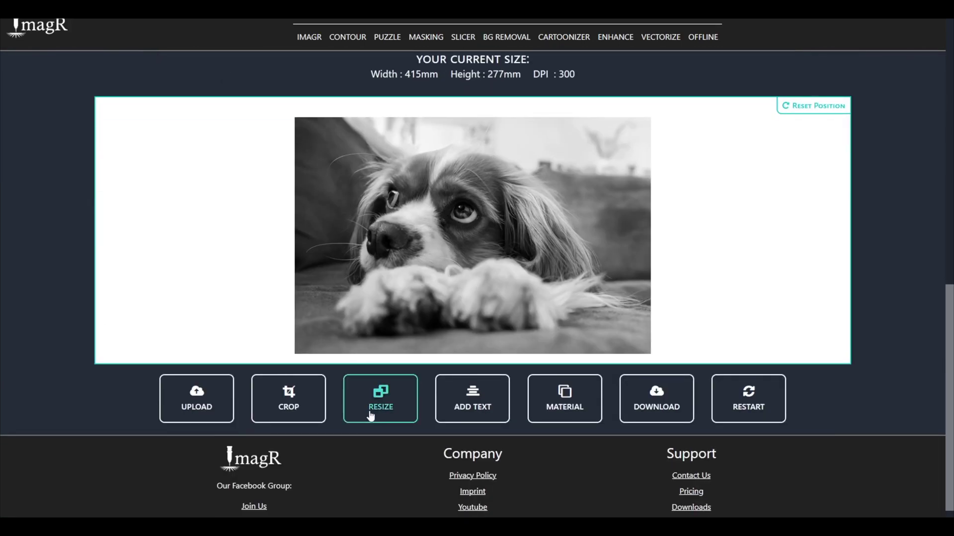
click(370, 413)
click(495, 210)
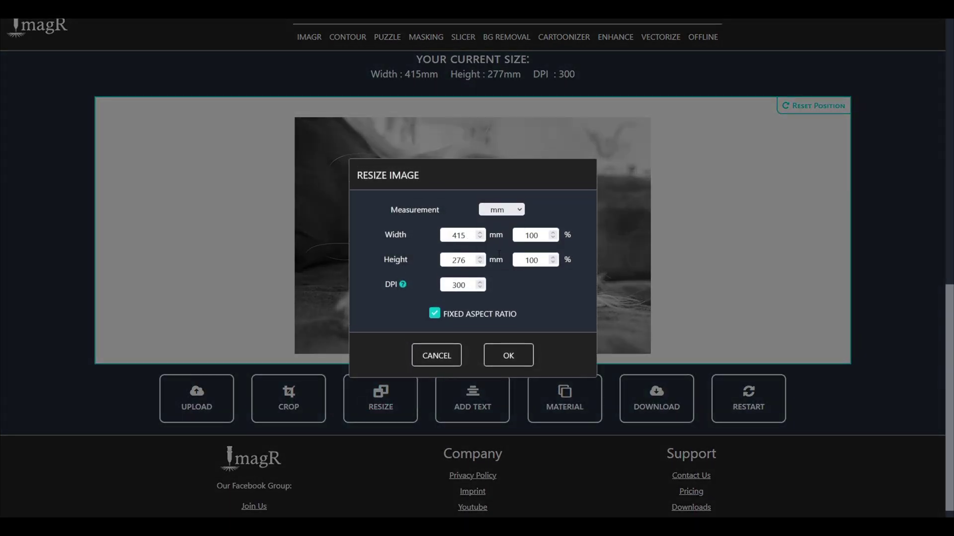
key(BackSpace)
key(BackSpace)
key(BackSpace)
text(200)
key(Tab)
key(Tab)
key(Tab)
click(505, 364)
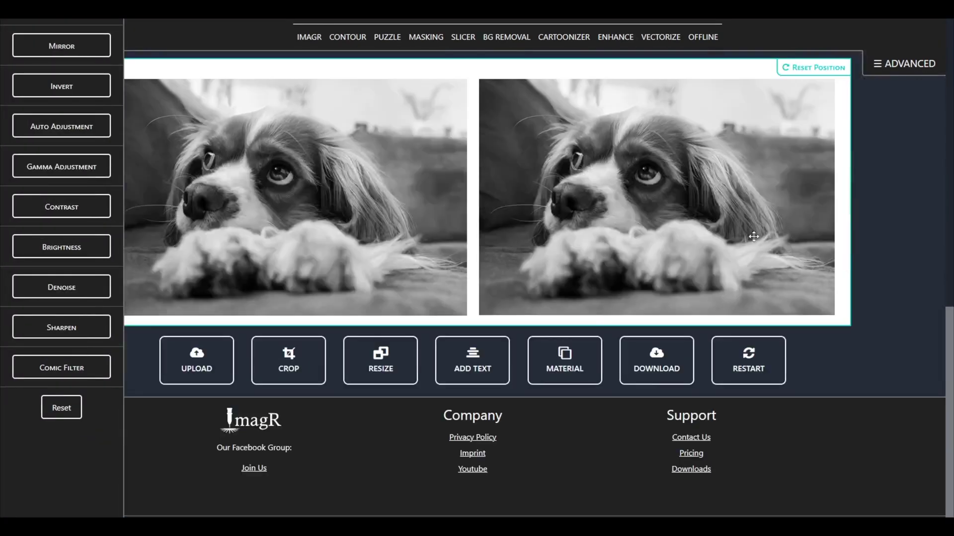
Process the resized photo with the Kasia Wood material
click(560, 356)
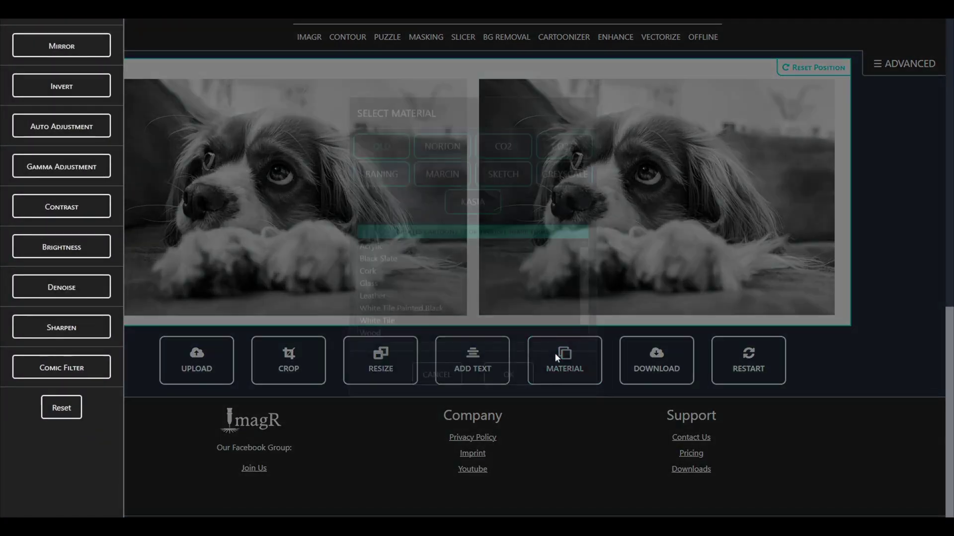
click(391, 361)
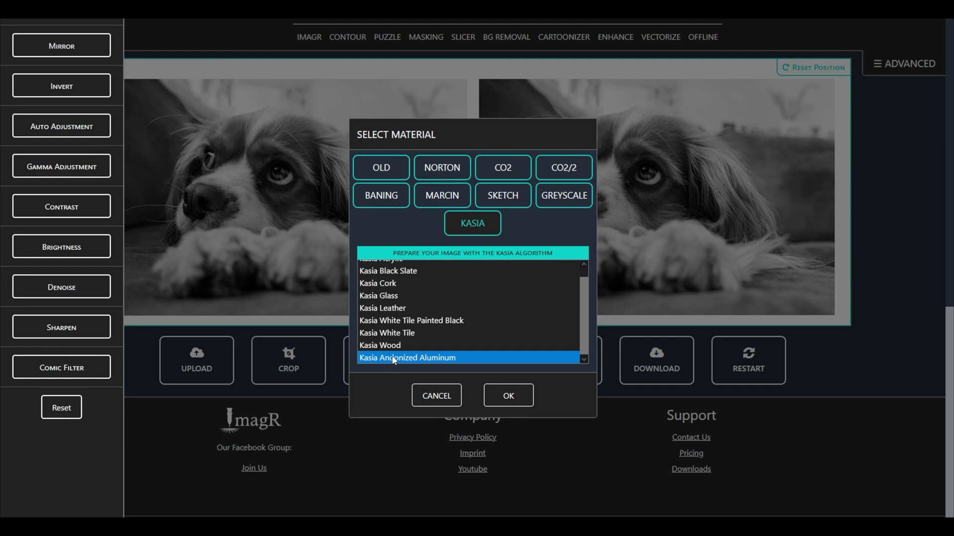
click(392, 346)
click(507, 397)
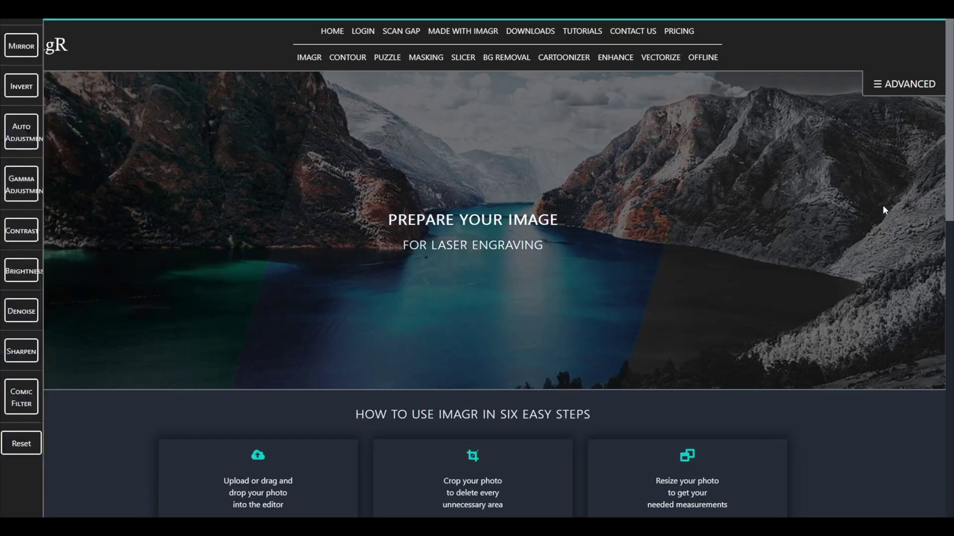
Download the result as a PNG and rename it to 169.png
scroll(804, 222, down, 15)
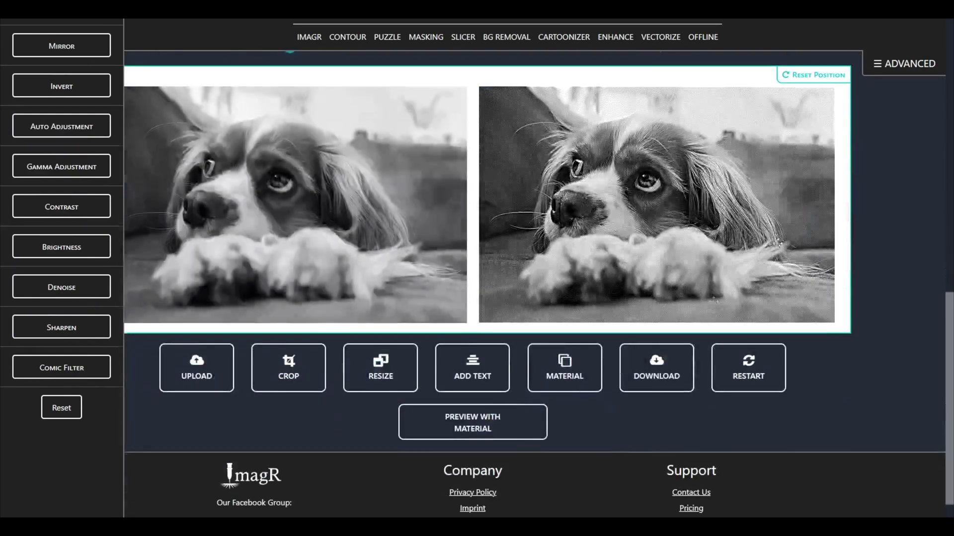
click(656, 362)
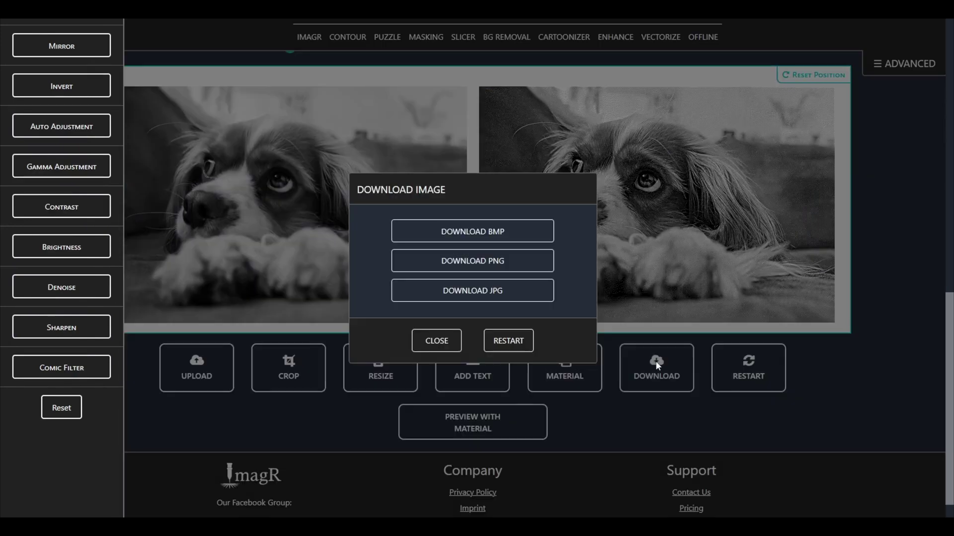
click(521, 270)
click(925, 23)
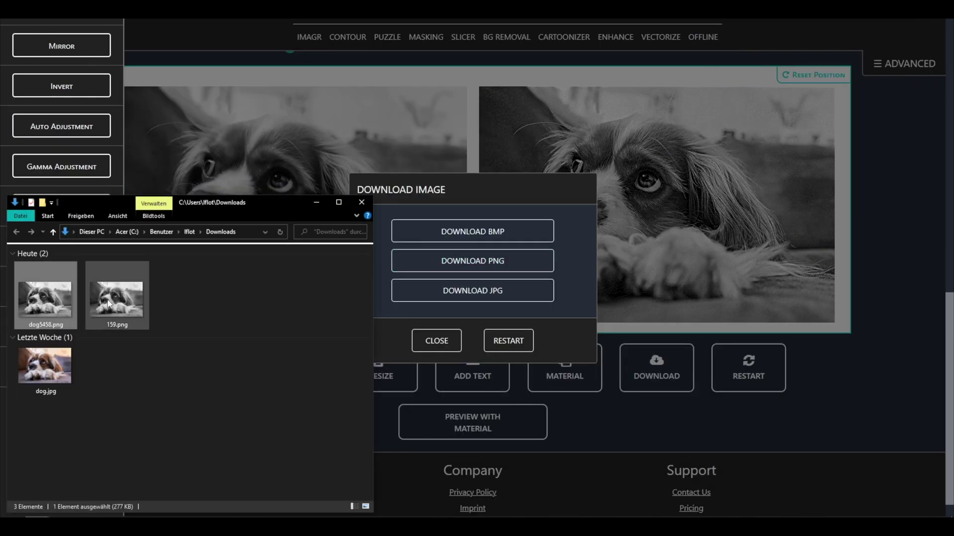
click(52, 324)
text(169)
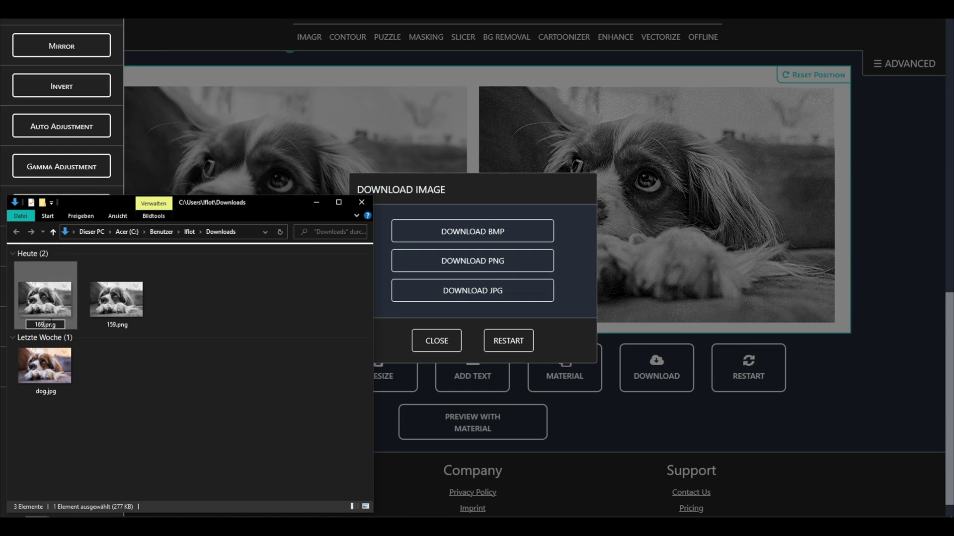
key(Return)
click(236, 76)
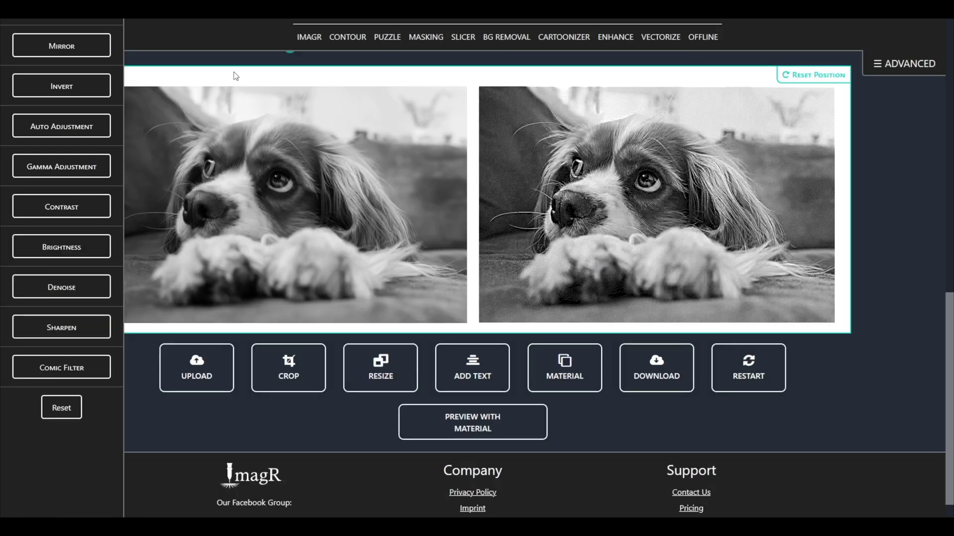
Reload dog.jpg for the next DPI version and download the processed PNG
click(199, 371)
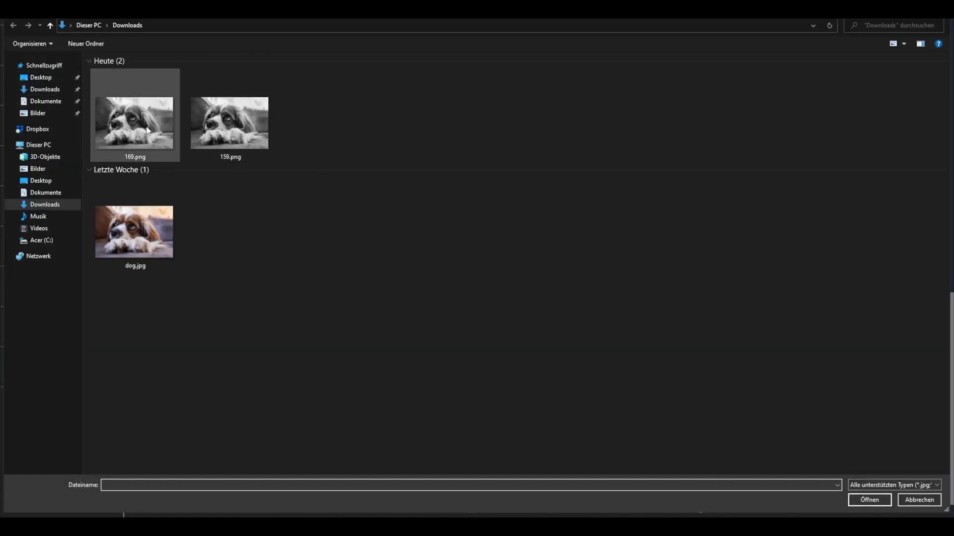
click(139, 235)
double_click(138, 234)
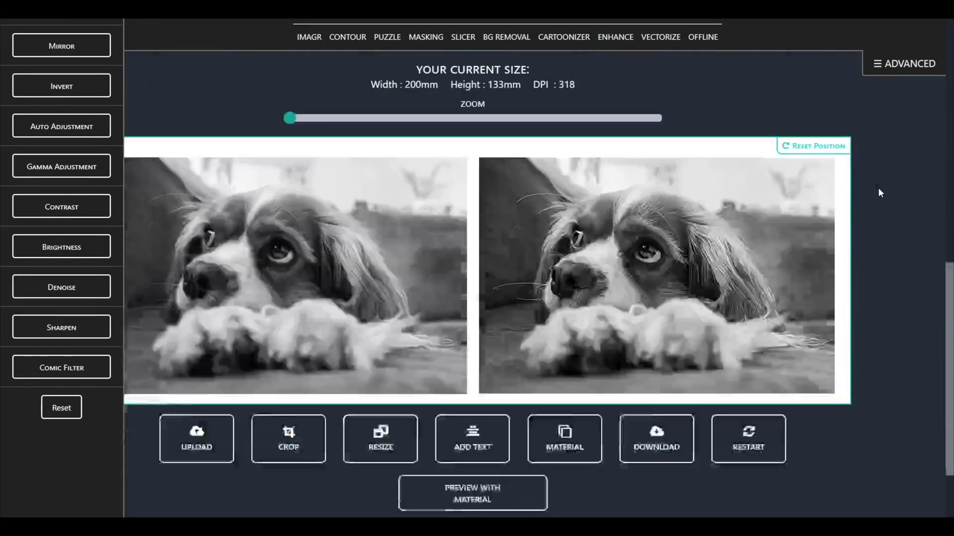
scroll(880, 193, down, 3)
click(656, 314)
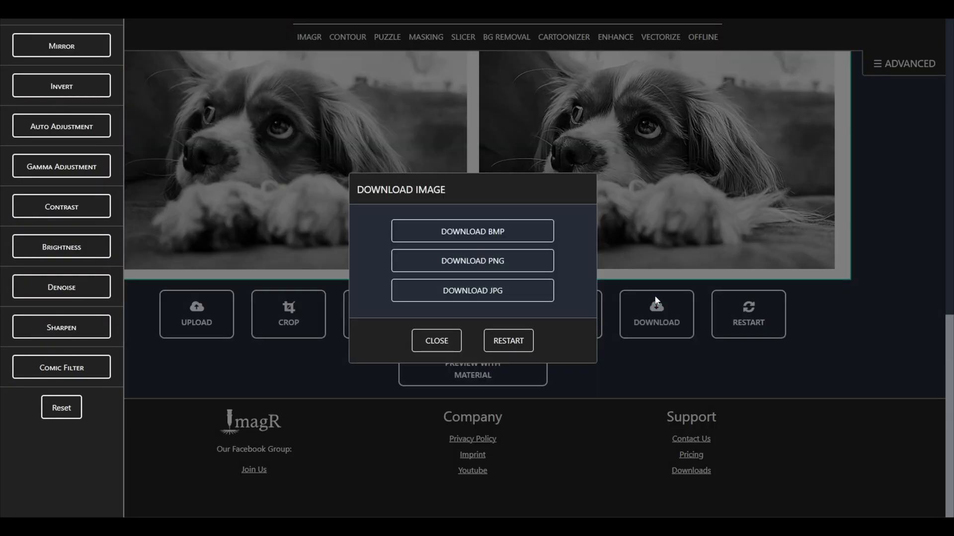
click(521, 263)
click(917, 20)
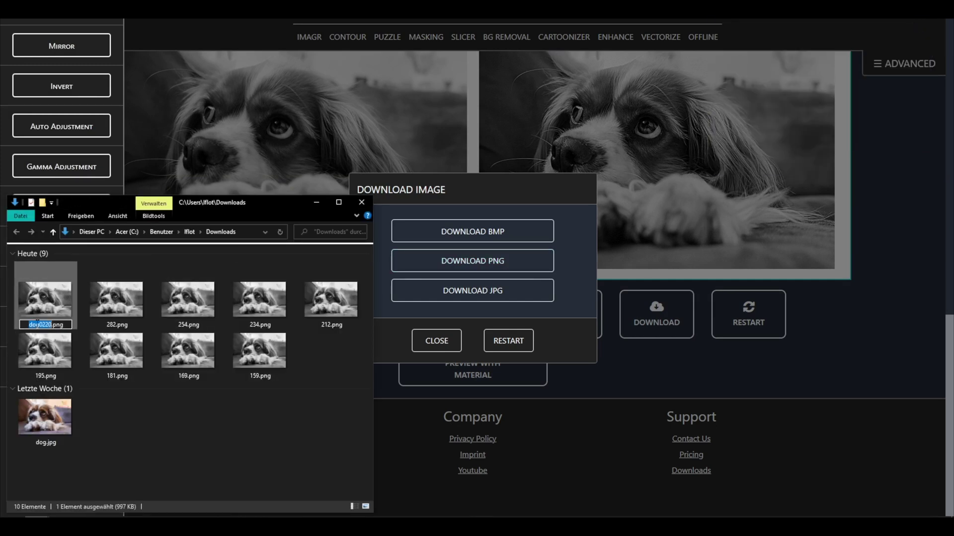
Maximize the Downloads window and create a new folder named images
click(338, 203)
click(281, 193)
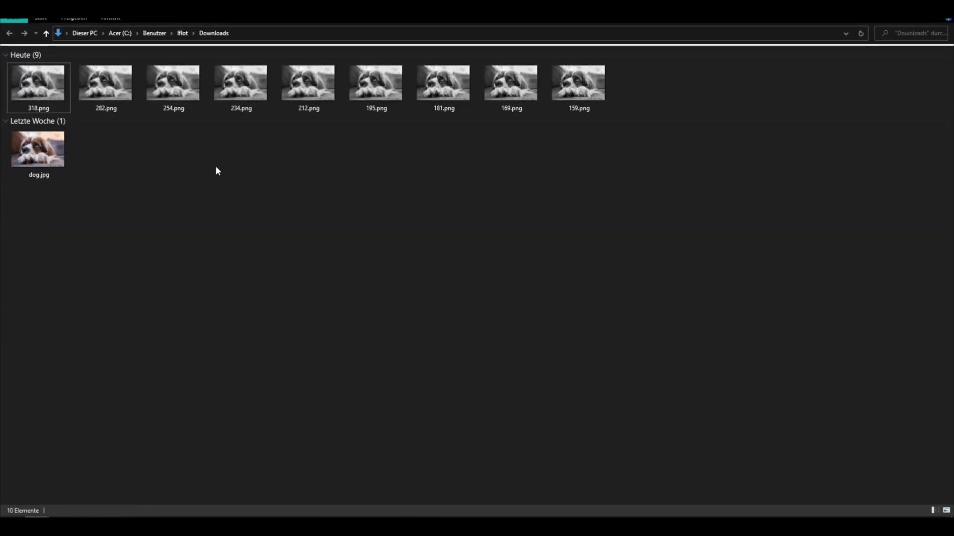
right_click(145, 160)
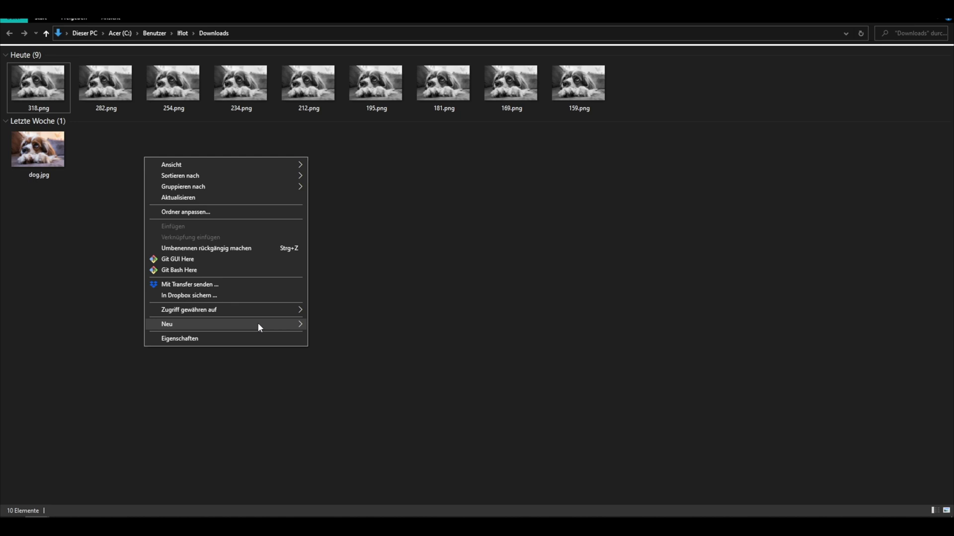
mouse_move(259, 325)
click(331, 325)
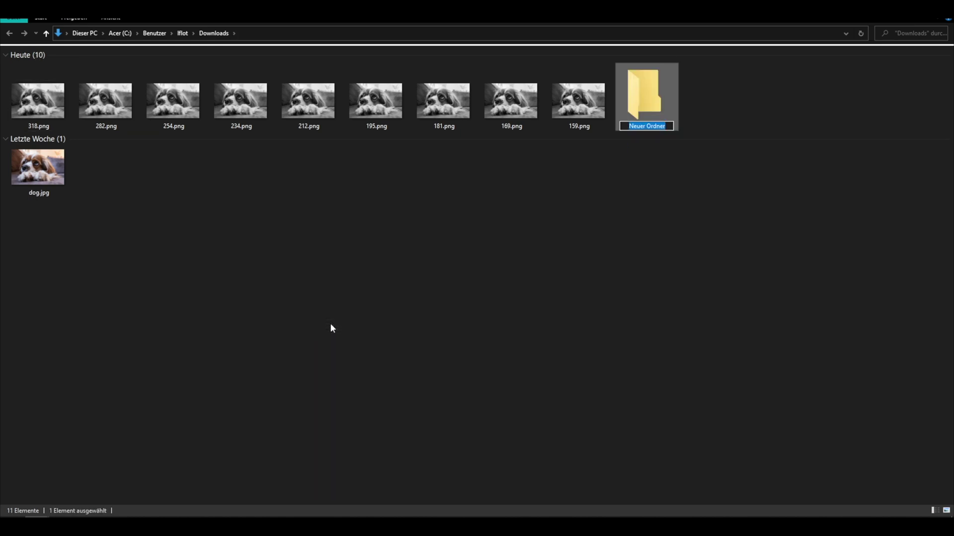
text(images)
key(Return)
Move the nine PNGs, 159.png through 318.png, into the images folder
click(576, 114)
shift+click(30, 117)
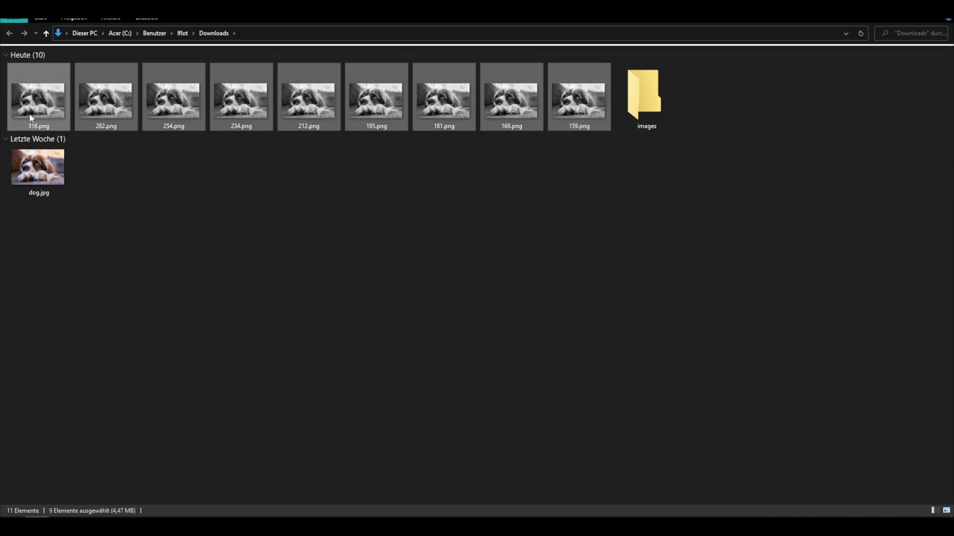
drag(119, 79, 648, 101)
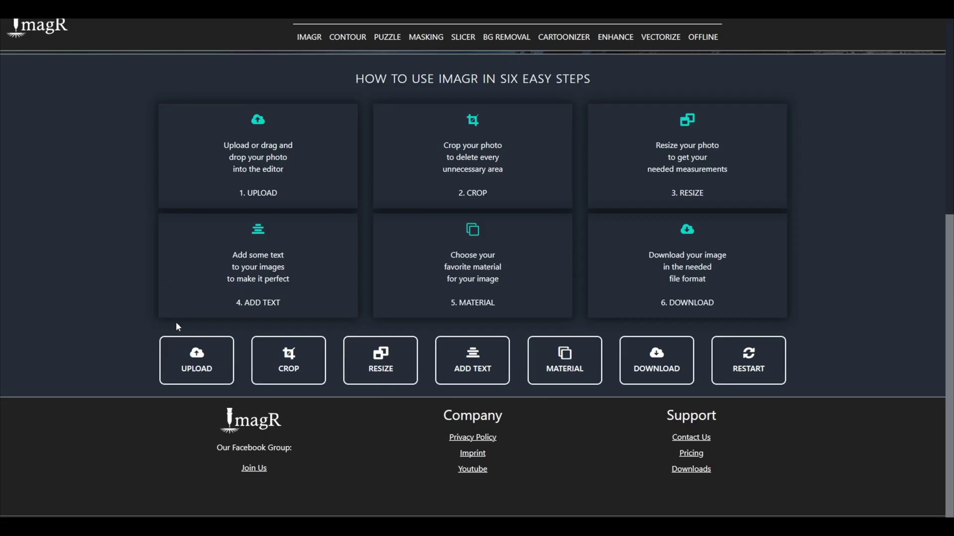
Load 159.png and set a small square crop in millimetres over the dog's eye
click(195, 359)
double_click(115, 88)
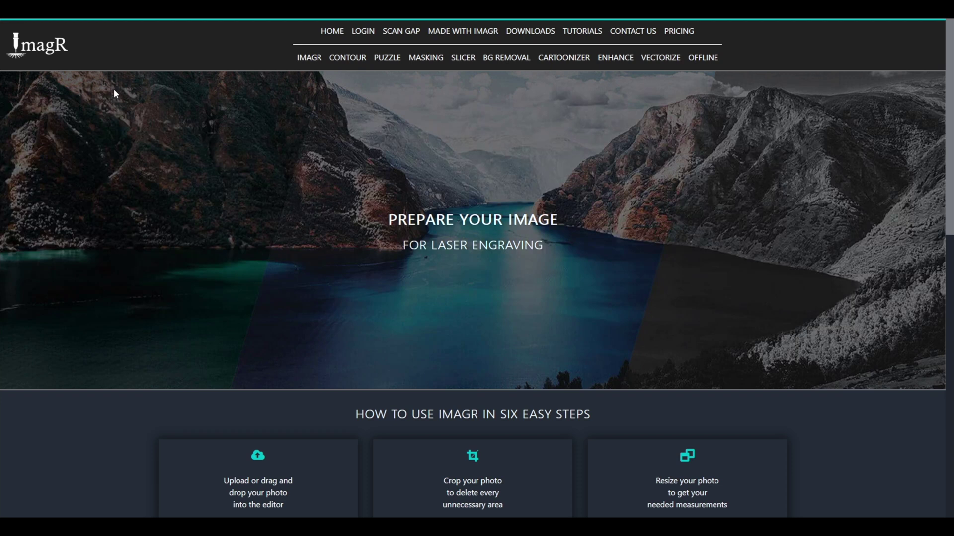
scroll(244, 275, down, 10)
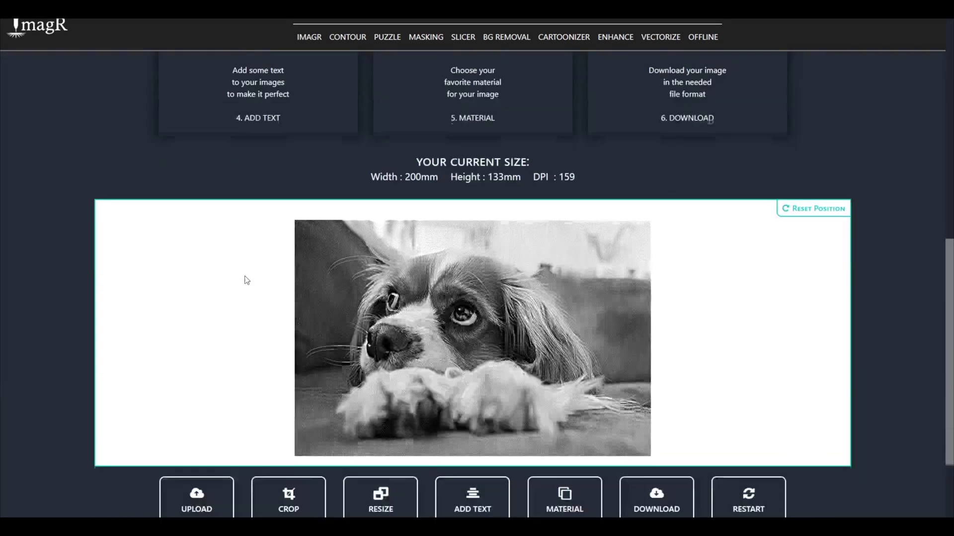
scroll(244, 280, down, 2)
click(296, 417)
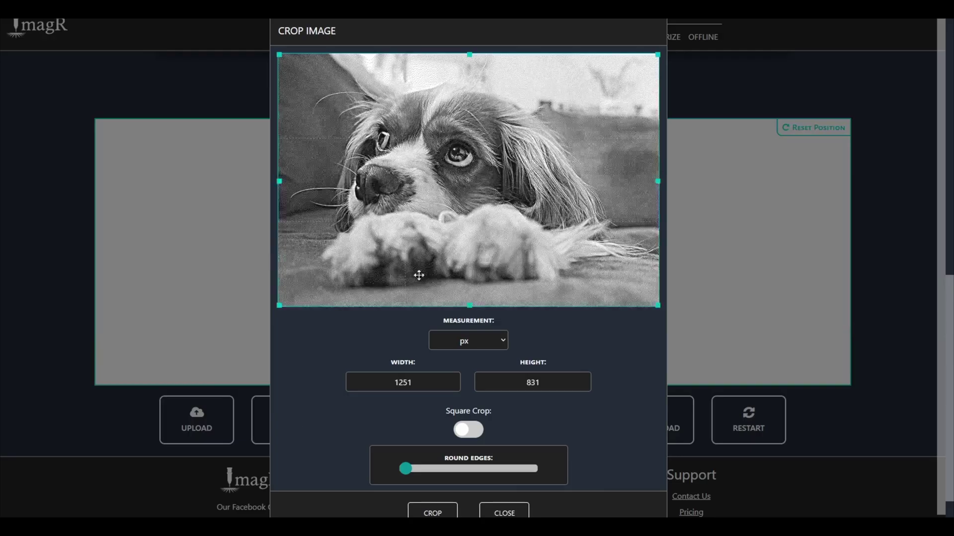
click(470, 428)
click(475, 341)
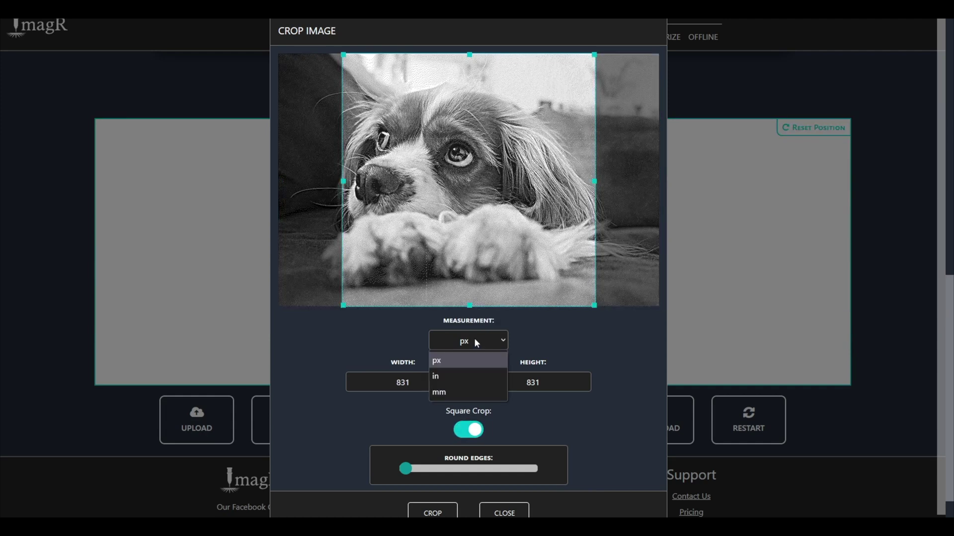
click(464, 392)
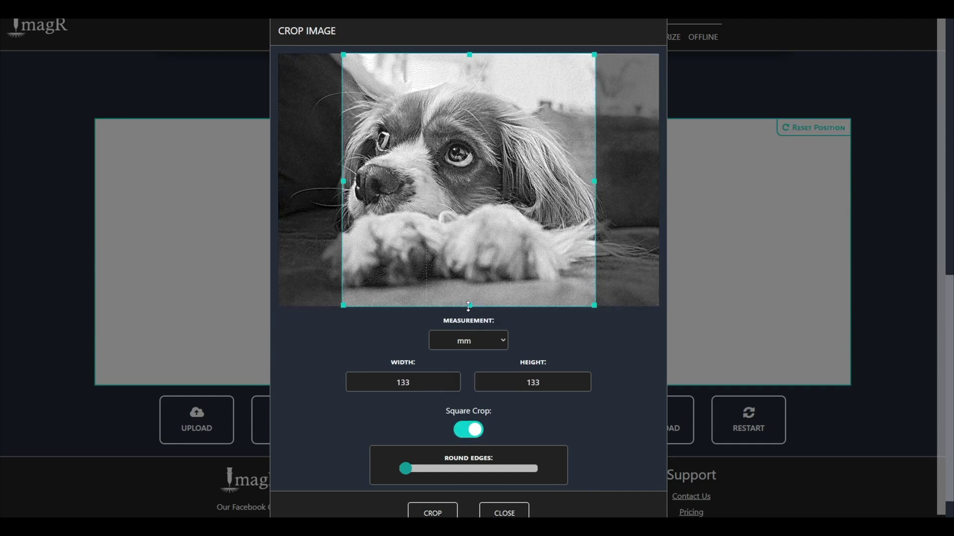
drag(468, 306, 455, 112)
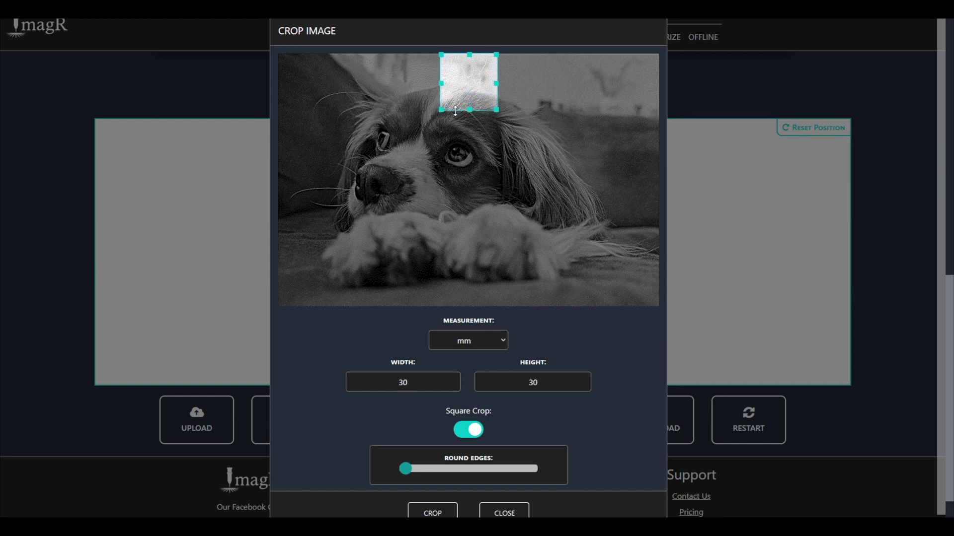
drag(465, 71, 454, 141)
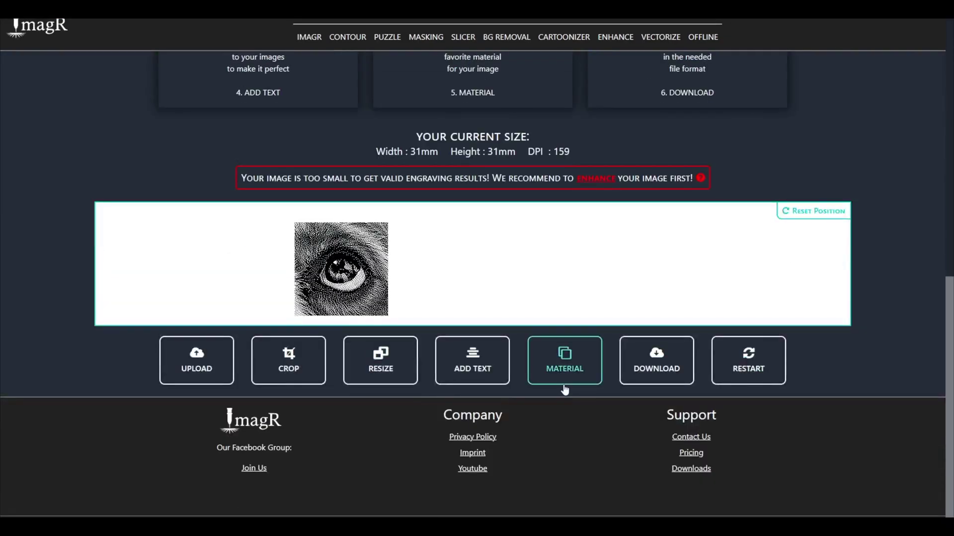
Save the cropped eye as a PNG and load 169.png for the next crop
click(662, 371)
click(481, 266)
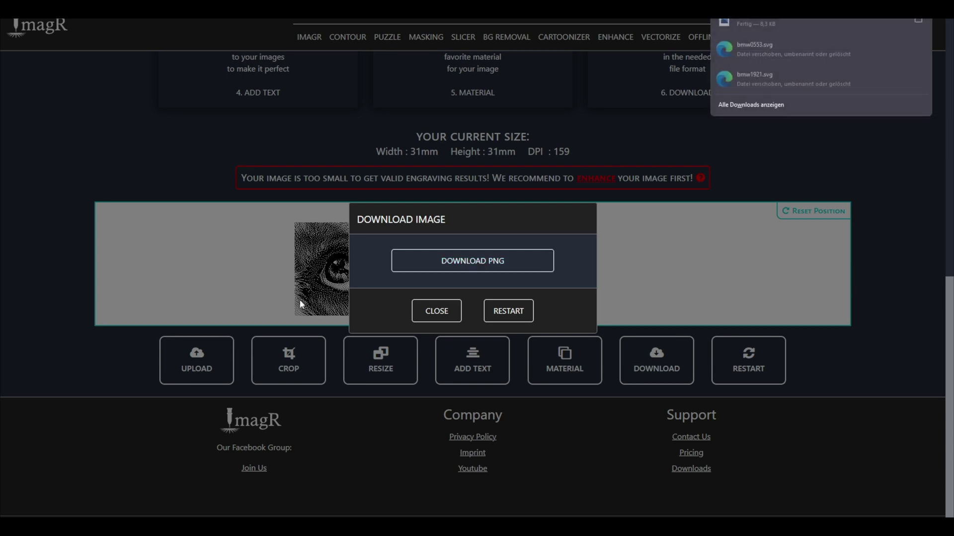
click(199, 348)
click(187, 353)
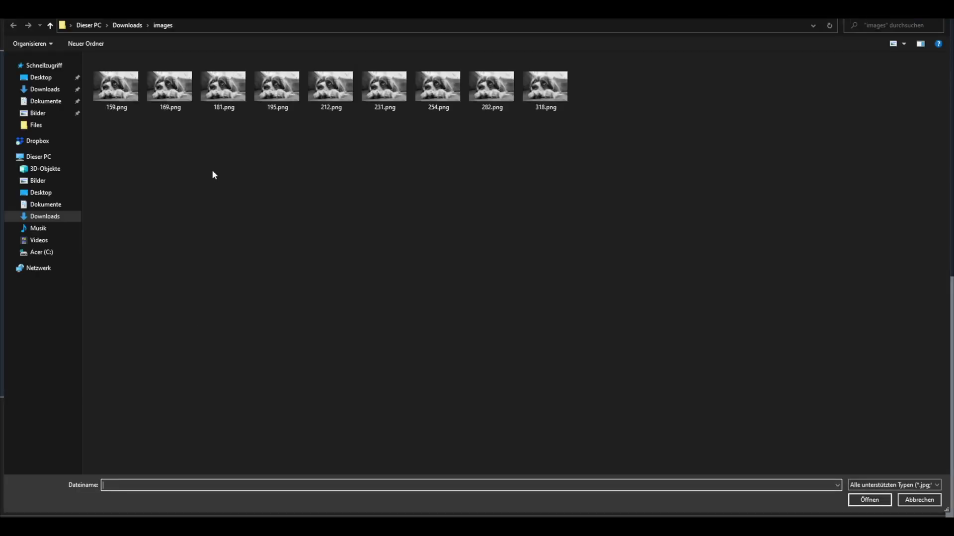
double_click(172, 88)
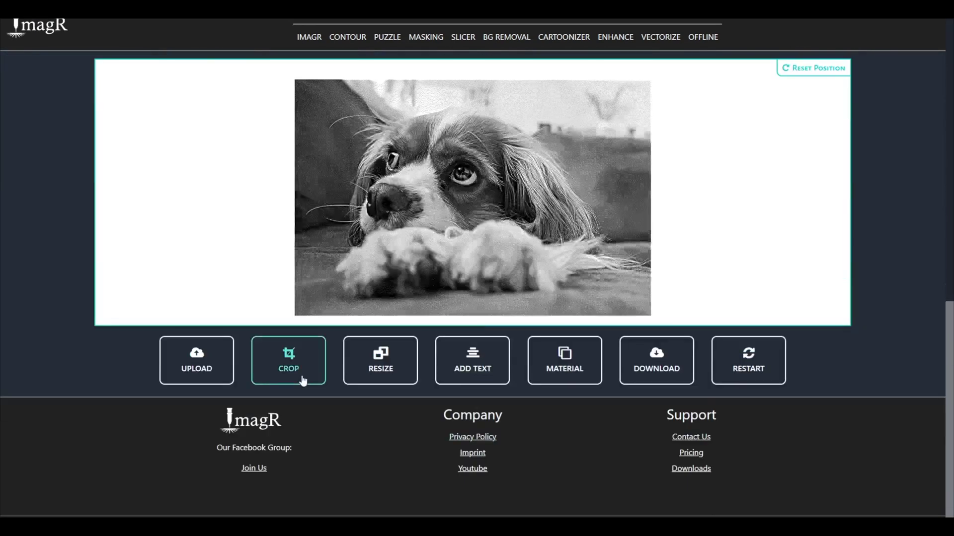
Crop the 169 DPI photo to a small millimetre square on the eye and download it as PNG
click(303, 380)
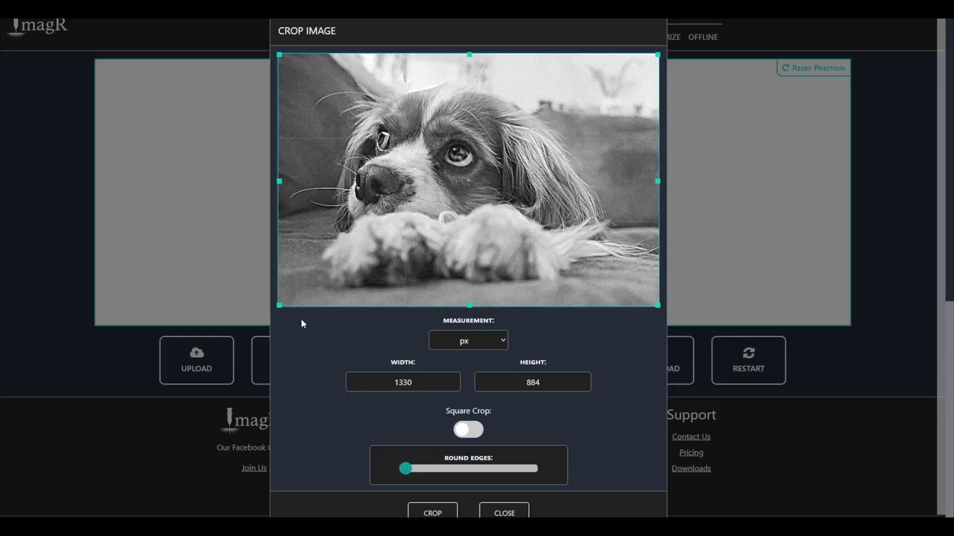
click(491, 345)
click(455, 387)
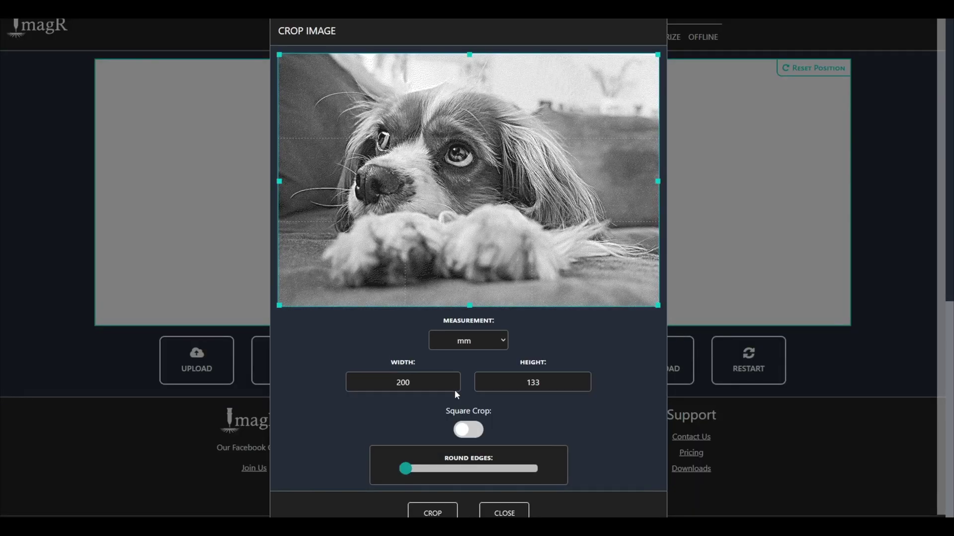
click(467, 431)
drag(469, 305, 455, 168)
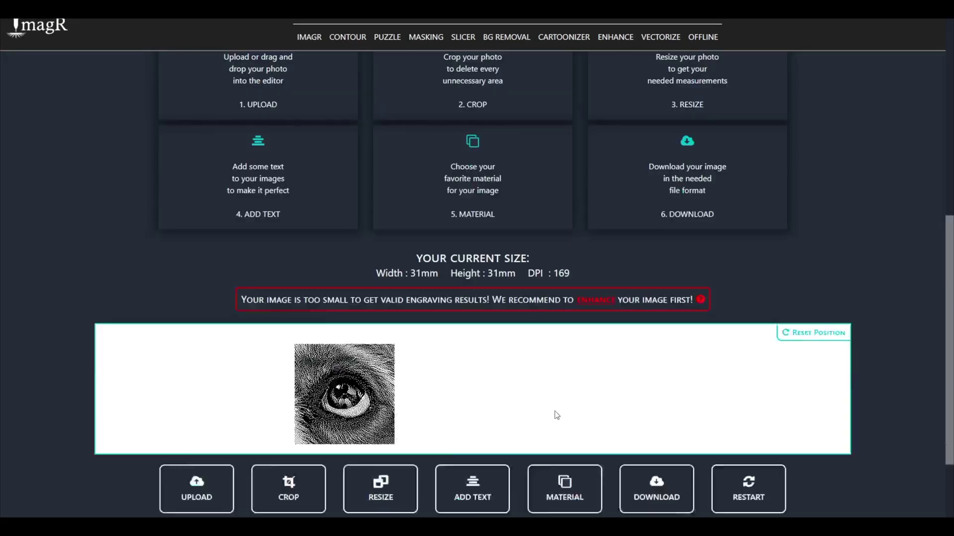
click(646, 368)
click(501, 265)
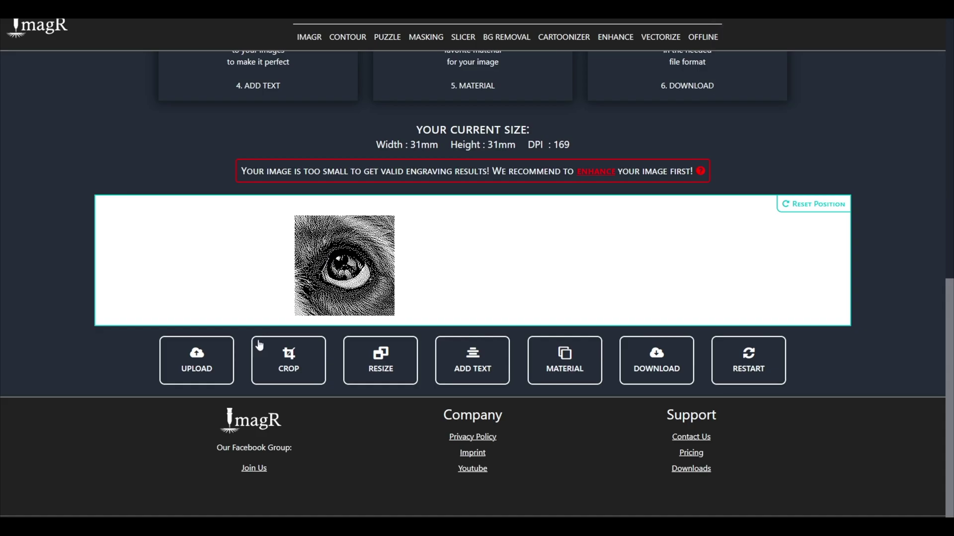
click(288, 360)
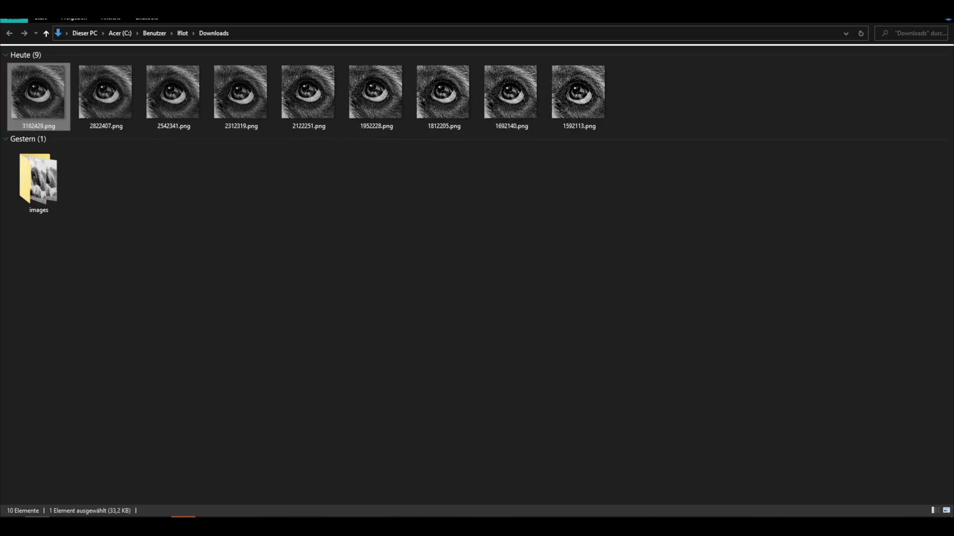
Create a Crop folder, move 1592113.png through 3182429.png into it, and open it
key(ctrl+shift+n)
text(Crop)
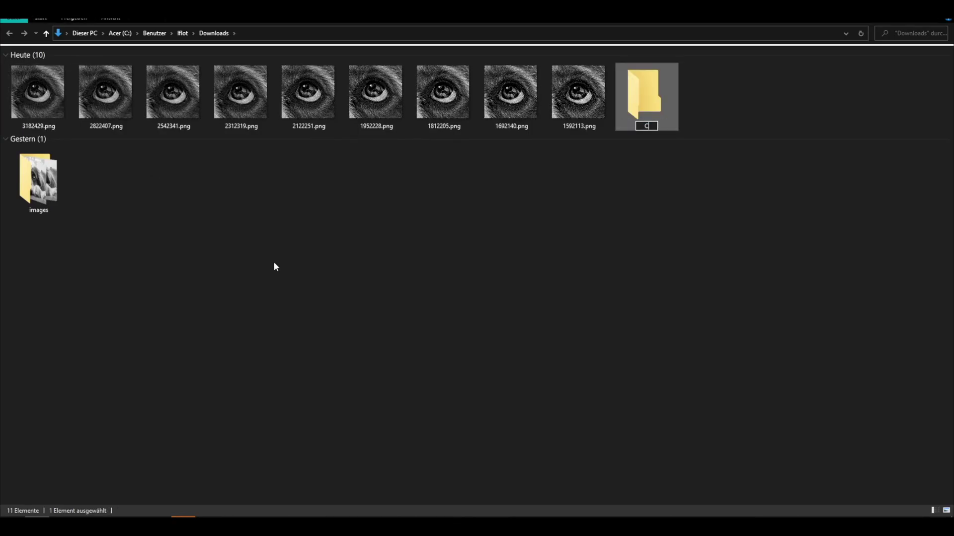
key(Return)
click(574, 98)
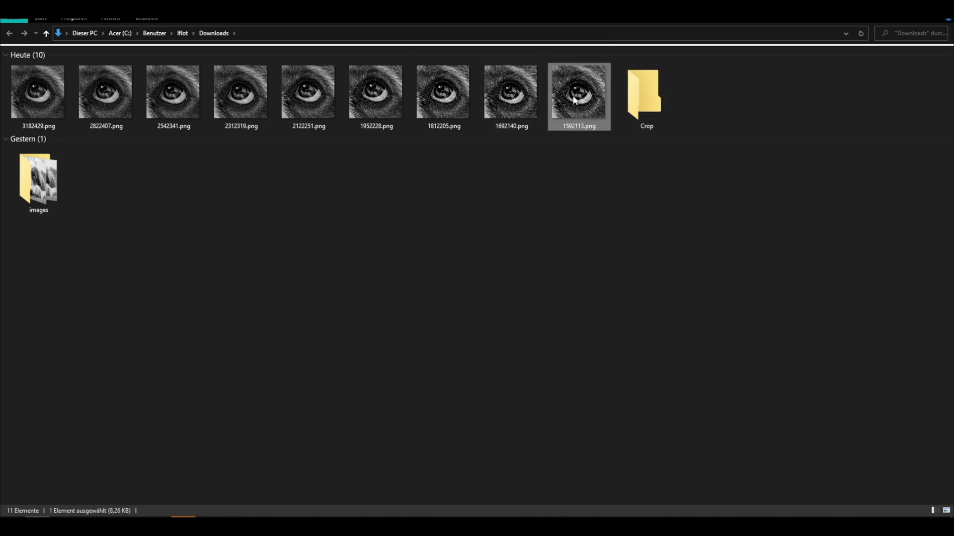
shift+click(65, 86)
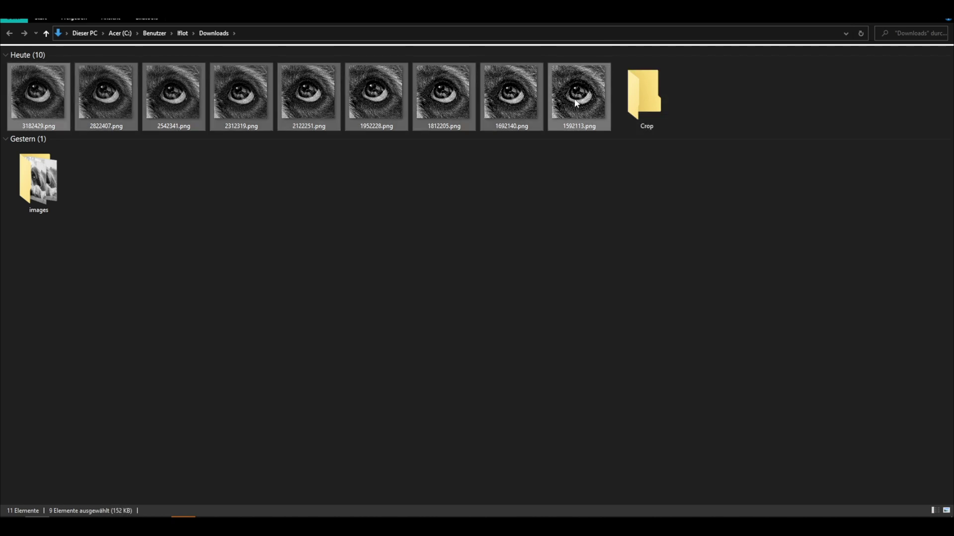
drag(574, 101, 626, 107)
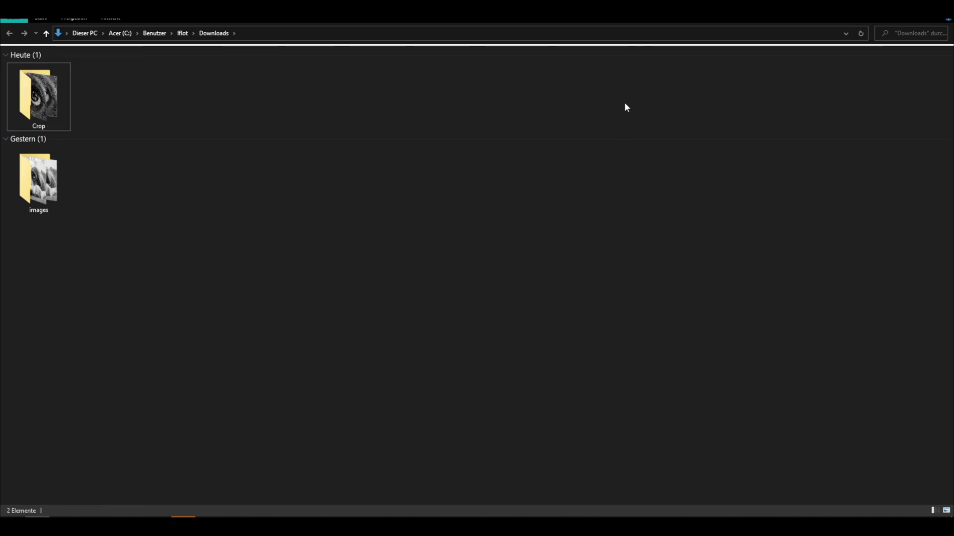
double_click(38, 94)
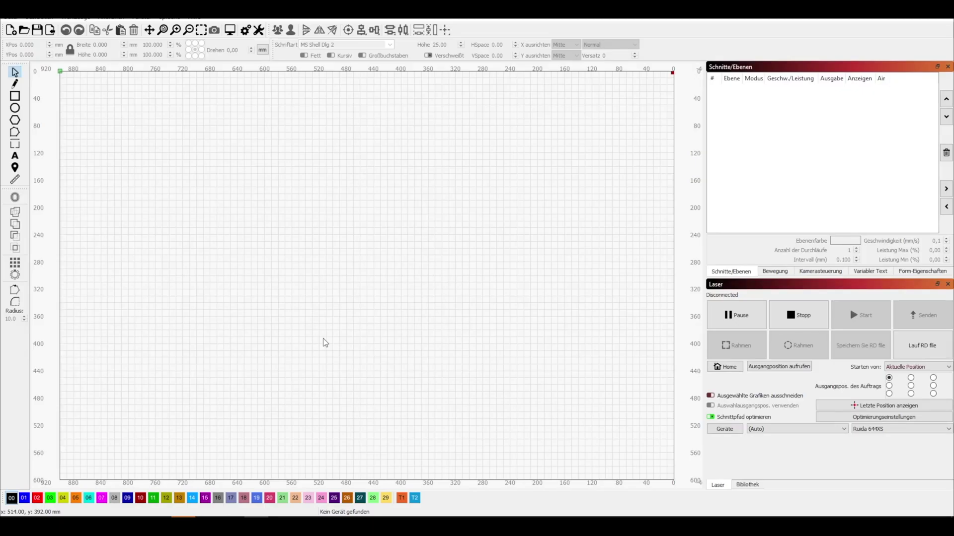
Import the first four eye crops with Ctrl+I and line them up at the canvas top left
key(ctrl+i)
double_click(323, 285)
drag(372, 277, 78, 217)
key(ctrl+i)
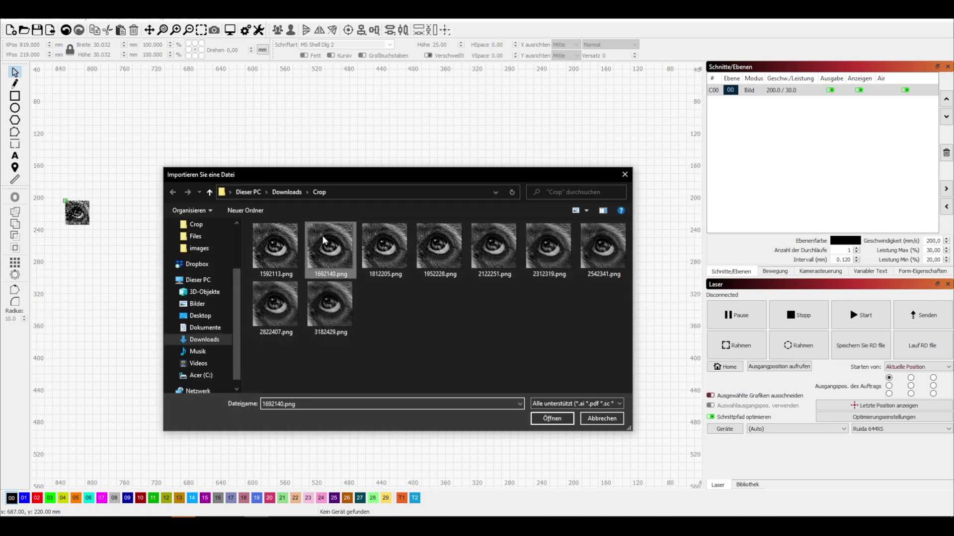
double_click(330, 258)
drag(368, 273, 106, 215)
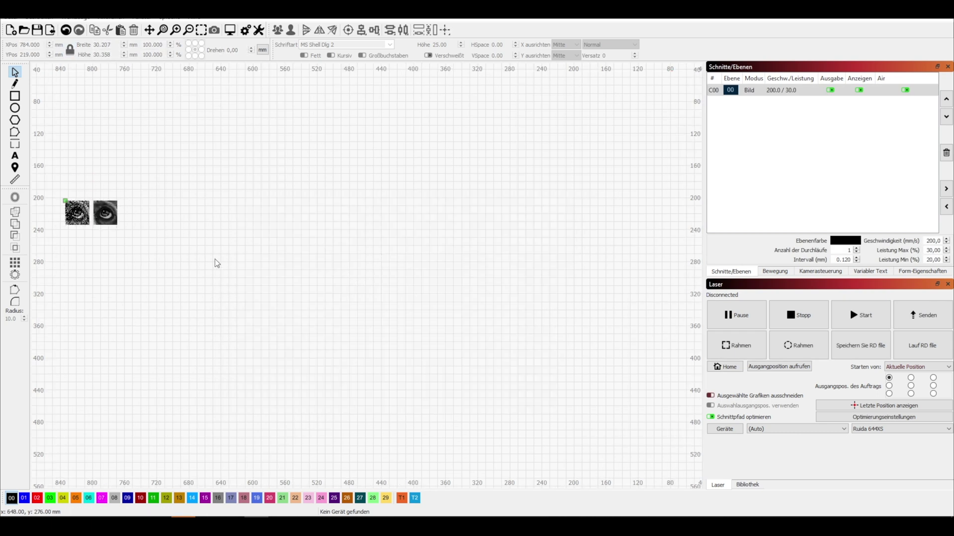
key(ctrl+i)
double_click(370, 282)
drag(371, 282, 137, 218)
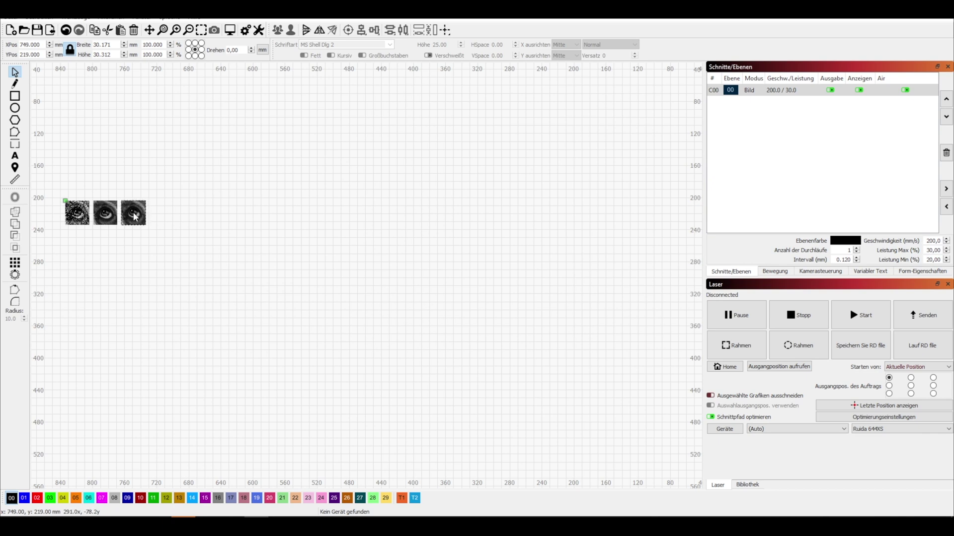
key(ctrl+i)
double_click(321, 266)
drag(368, 276, 165, 217)
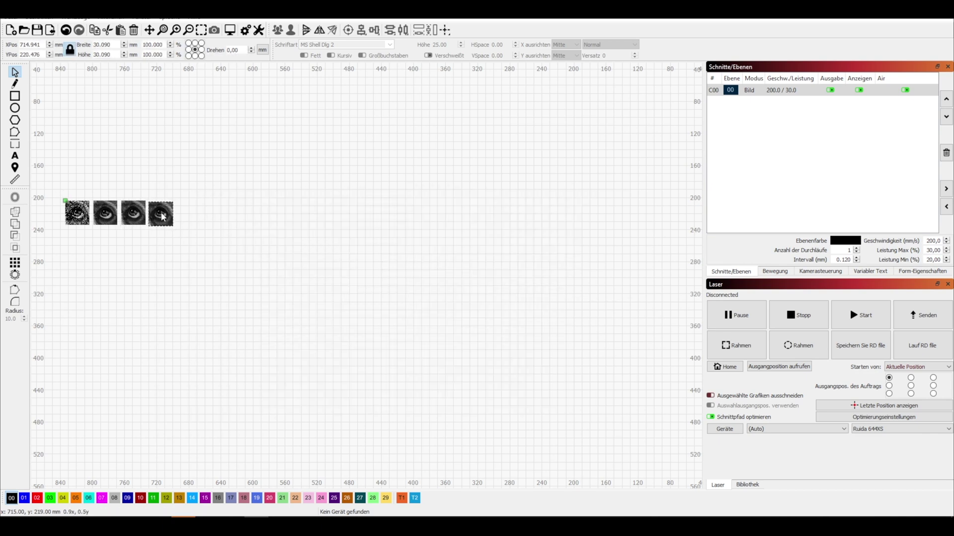
Import the fifth eye (1952228.png) and the sixth, adding them to the end of the row
click(304, 258)
key(ctrl+i)
double_click(451, 257)
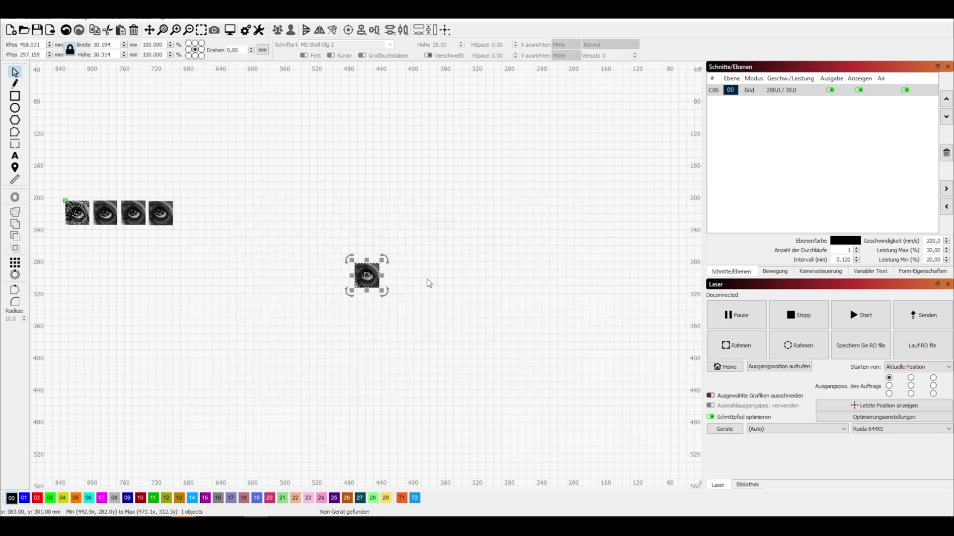
drag(368, 274, 191, 217)
click(275, 257)
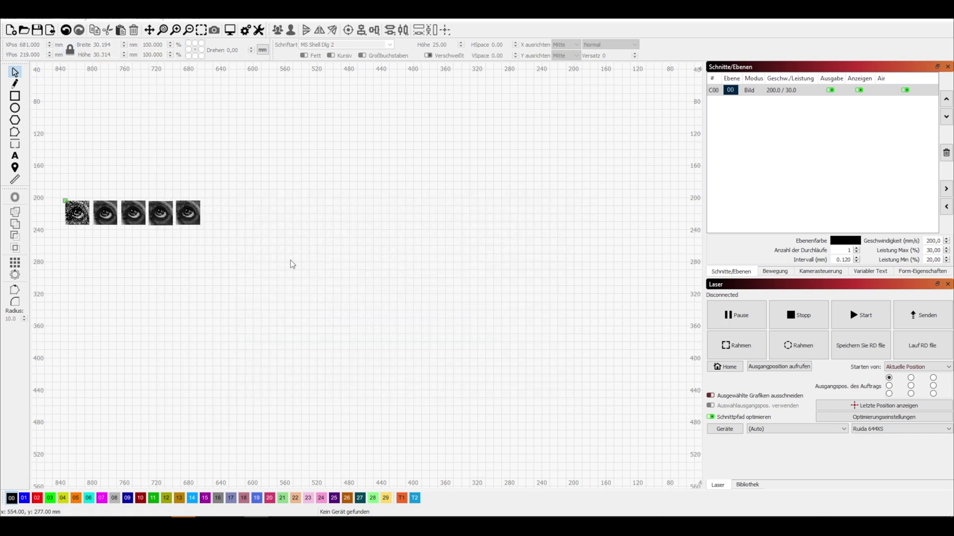
key(ctrl+i)
double_click(549, 248)
drag(366, 273, 218, 218)
click(320, 273)
Place the seventh, eighth and ninth eye crops at the row's end to complete it
key(ctrl+i)
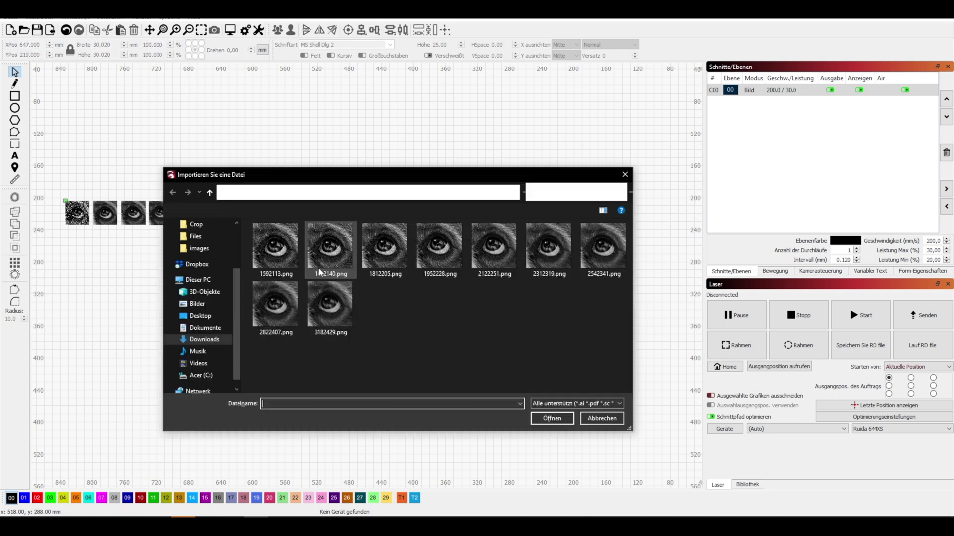
key(Escape)
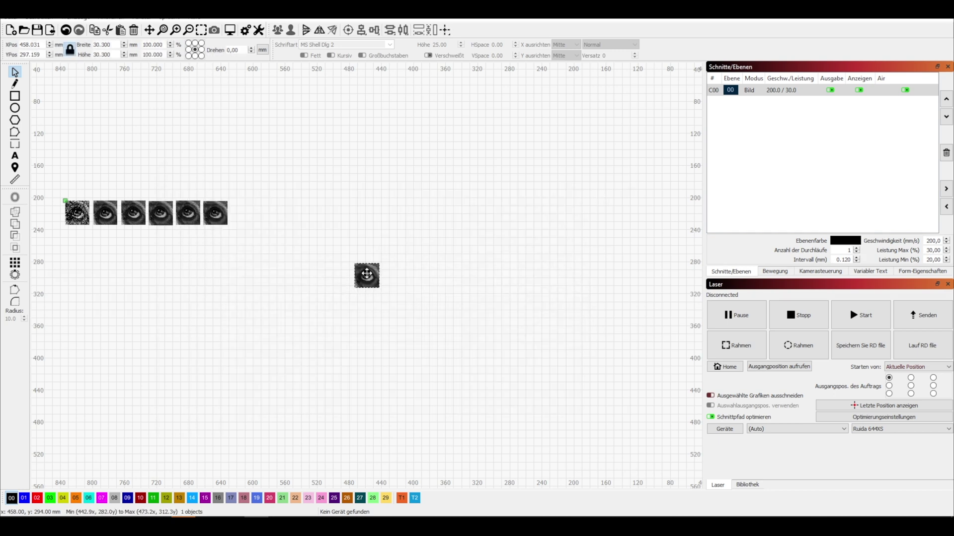
drag(368, 277, 245, 217)
click(298, 231)
key(ctrl+i)
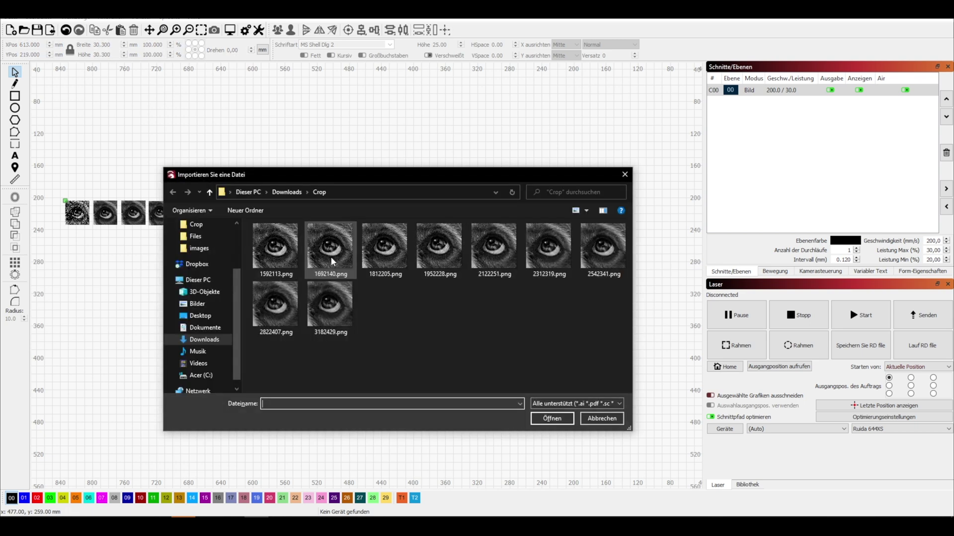
double_click(280, 273)
drag(366, 274, 269, 215)
click(341, 268)
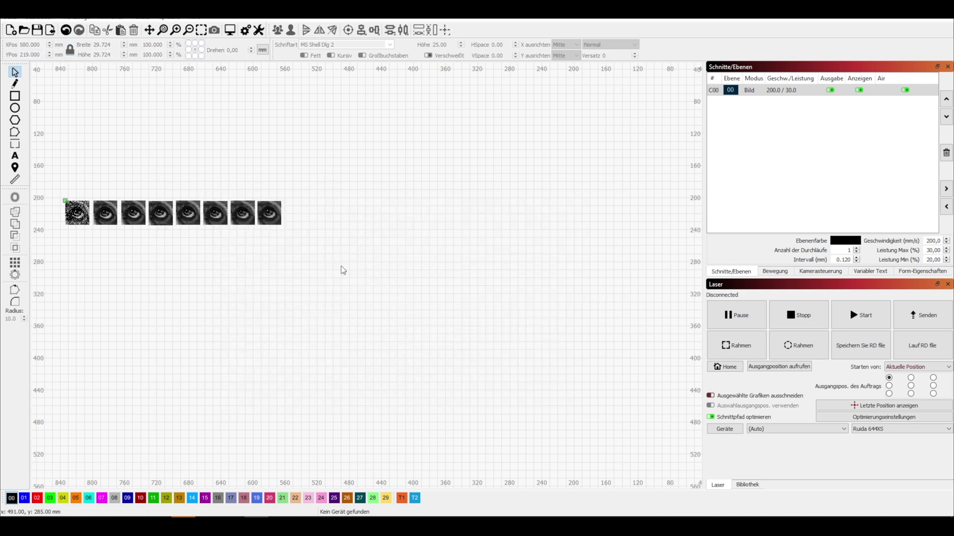
key(ctrl+i)
double_click(325, 249)
drag(366, 276, 296, 213)
click(118, 241)
scroll(118, 242, up, 1)
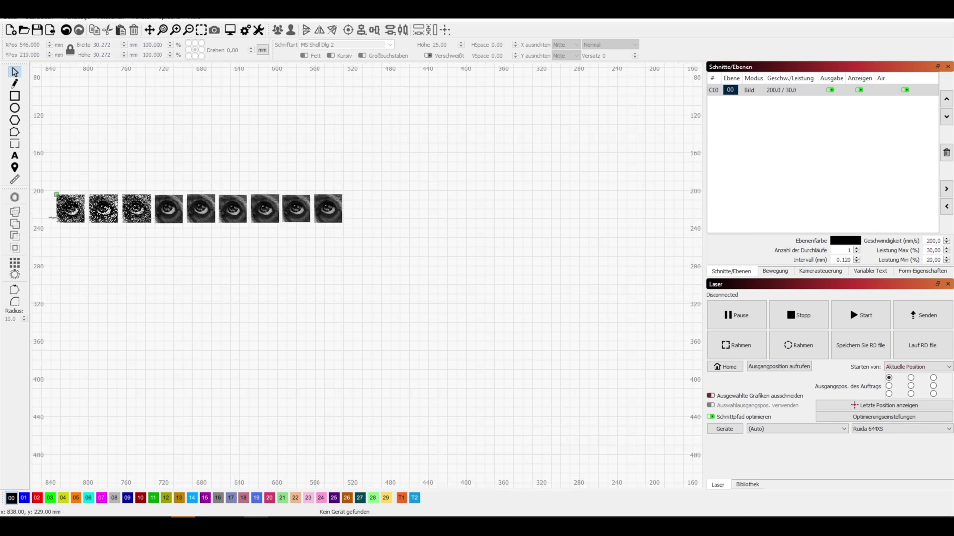
scroll(54, 202, up, 2)
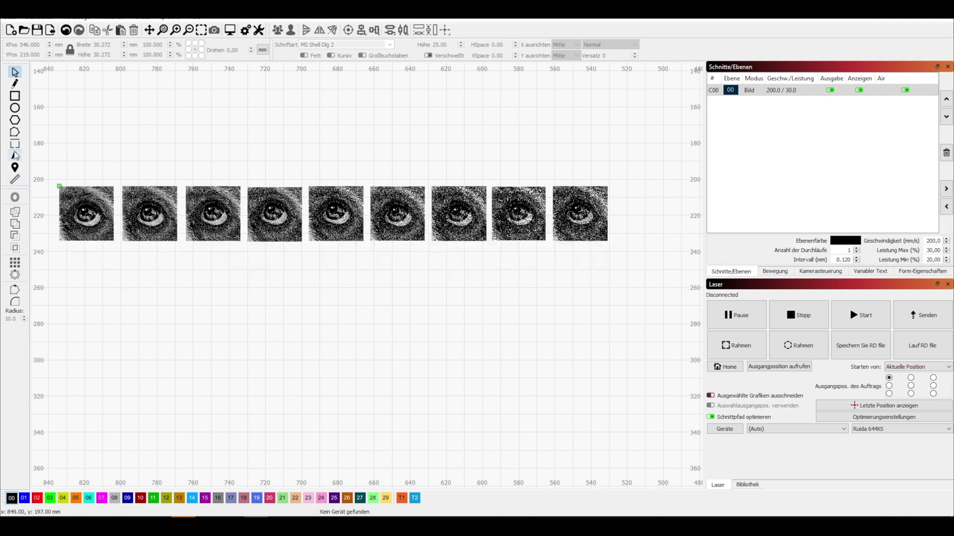
Add the 159, 169 and 181 text labels above the first three eye crops
click(15, 156)
click(59, 173)
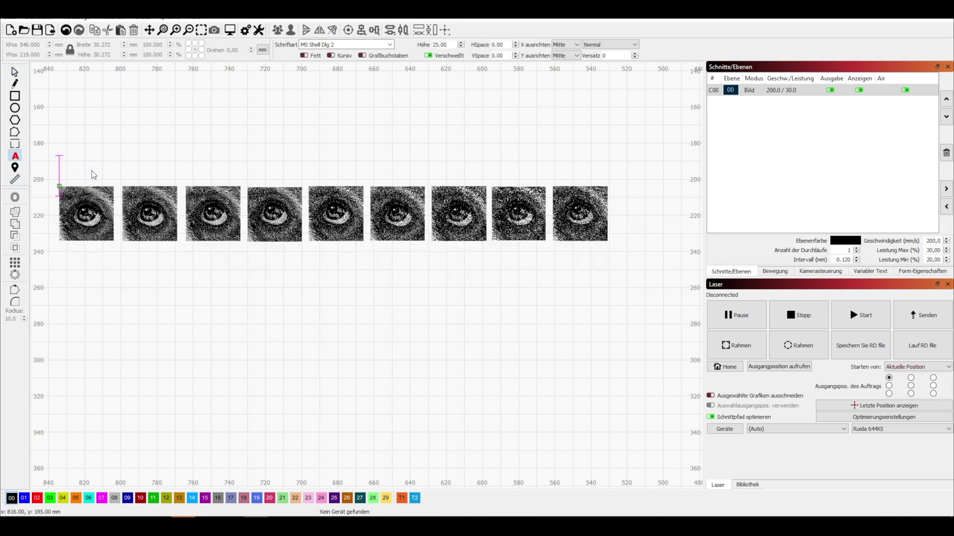
text(159)
key(Escape)
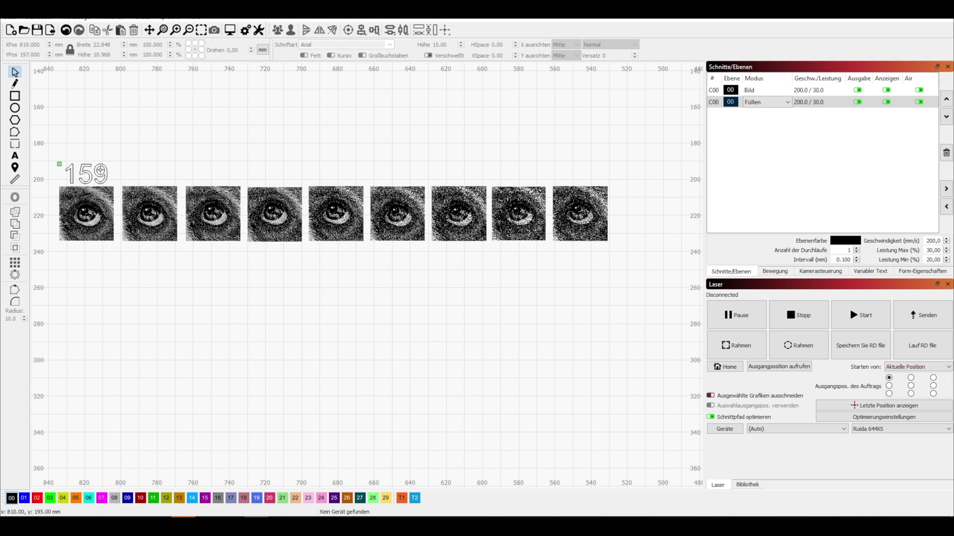
key(ctrl+v)
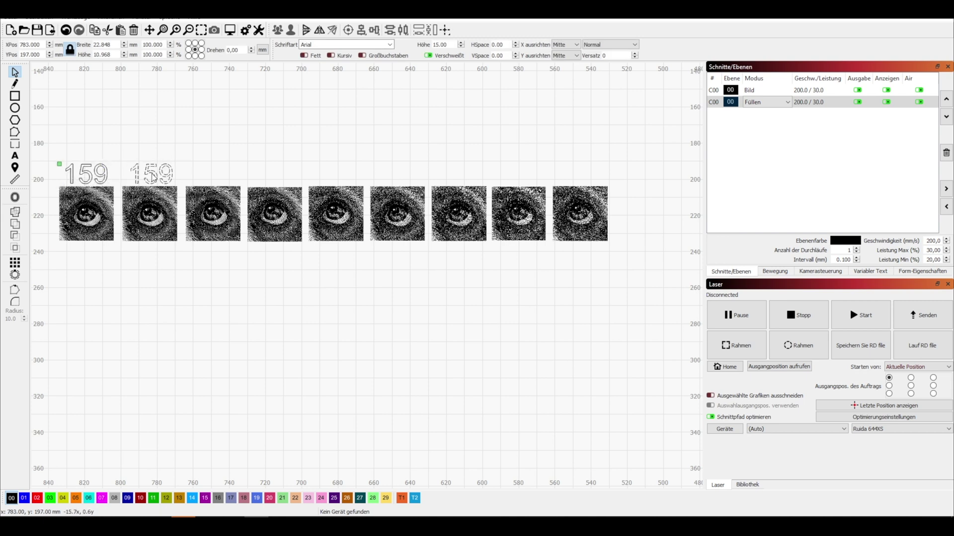
double_click(151, 172)
key(BackSpace)
text(6)
click(189, 172)
text(181)
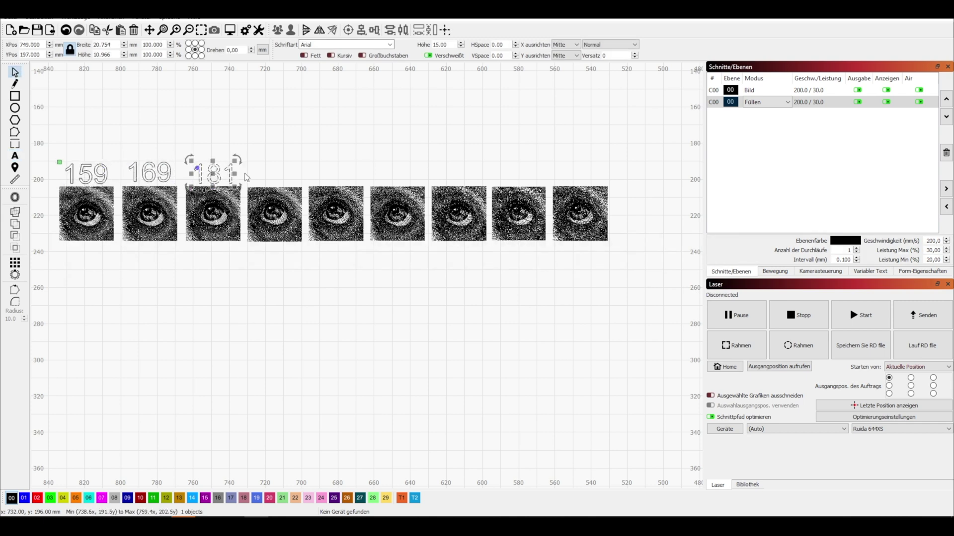
Add the 195, 212 and 231 labels above the fourth through sixth eyes
click(250, 174)
text(195)
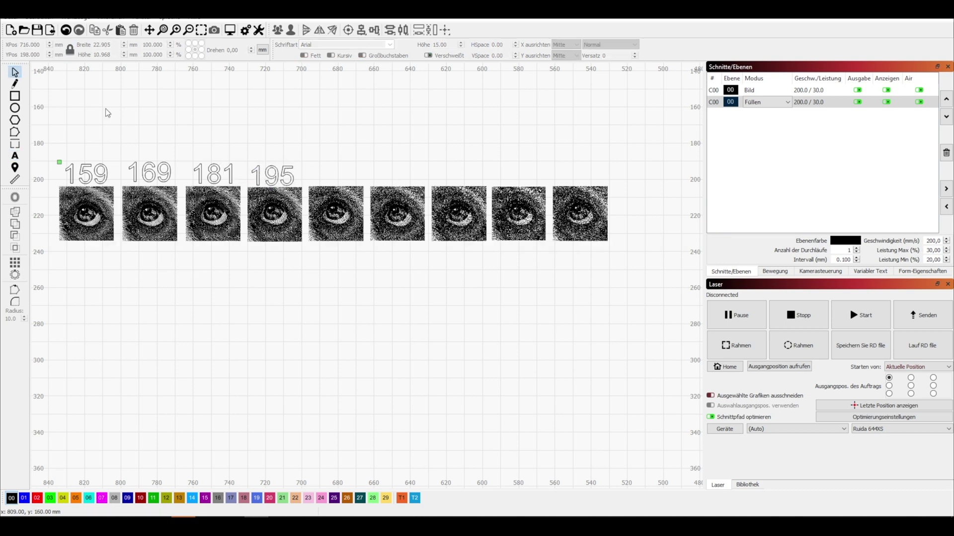
text(212)
key(Escape)
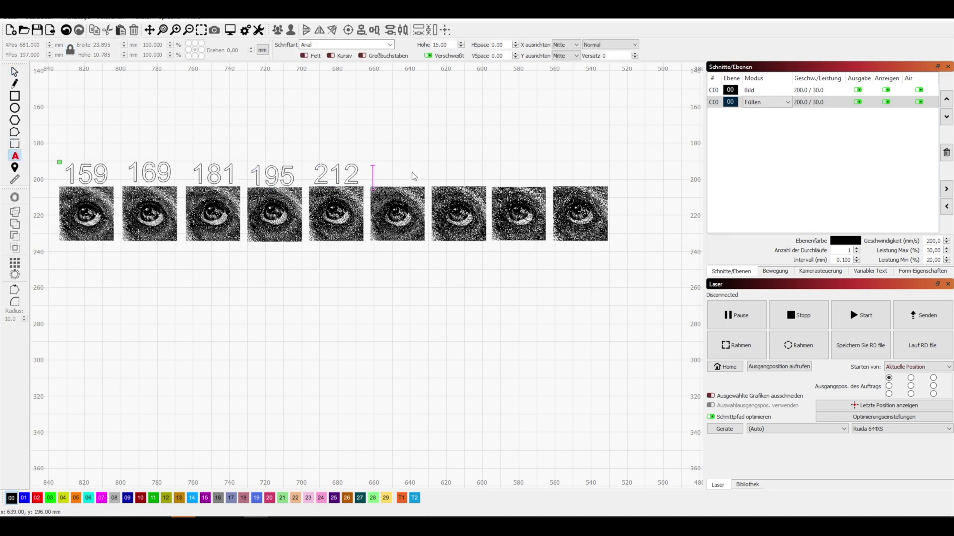
key(ctrl+v)
drag(354, 174, 385, 174)
key(ctrl+t)
Add the 254, 282 and 318 labels above the last three eyes
click(436, 174)
text(254)
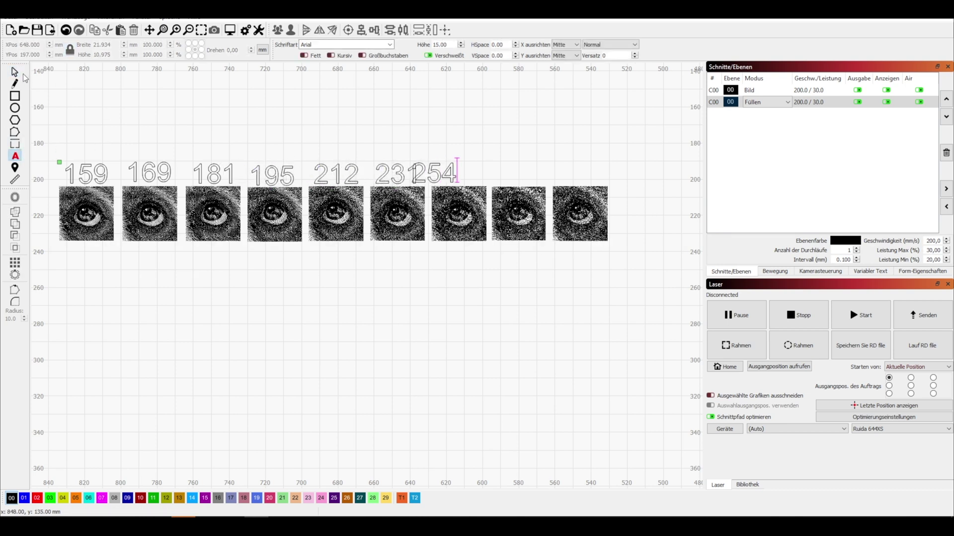
key(Escape)
key(ctrl+t)
click(495, 173)
text(282)
key(Escape)
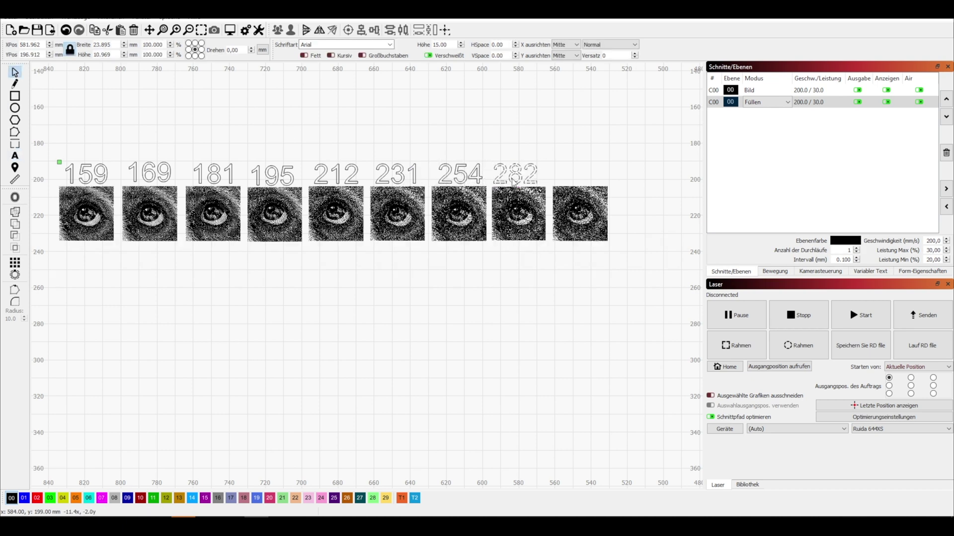
key(ctrl+t)
click(555, 174)
text(318)
key(Escape)
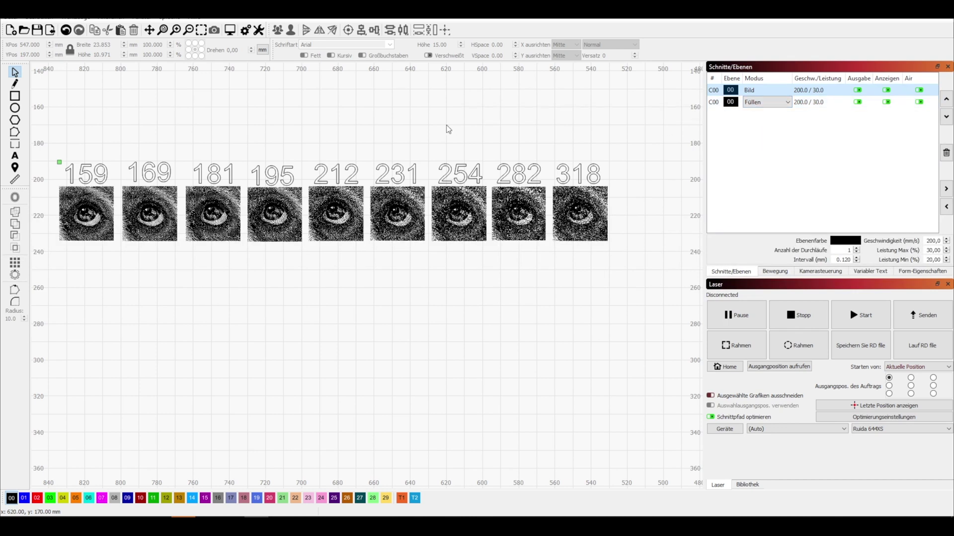
Check the C00 image layer's cut settings, then drag the 231–318 eyes and labels beneath the first row
double_click(756, 93)
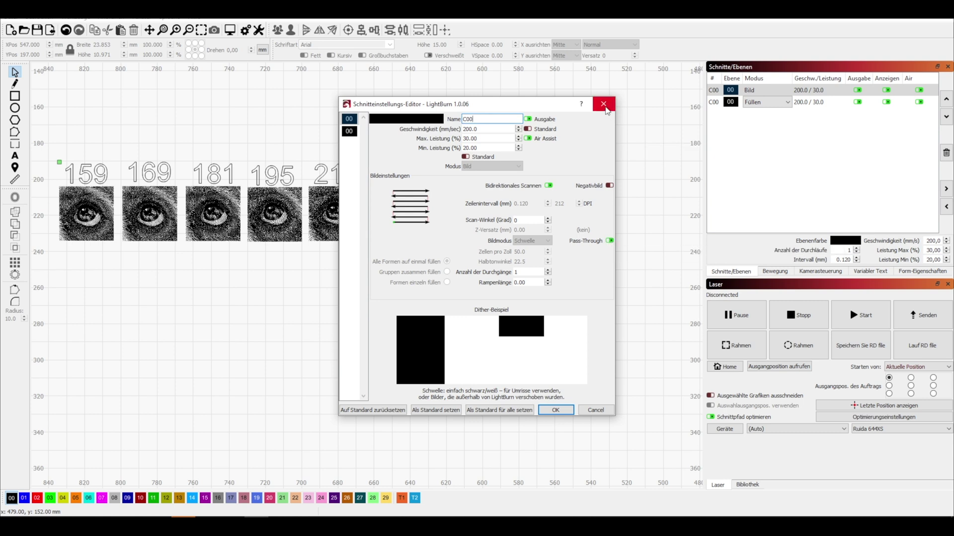
click(604, 105)
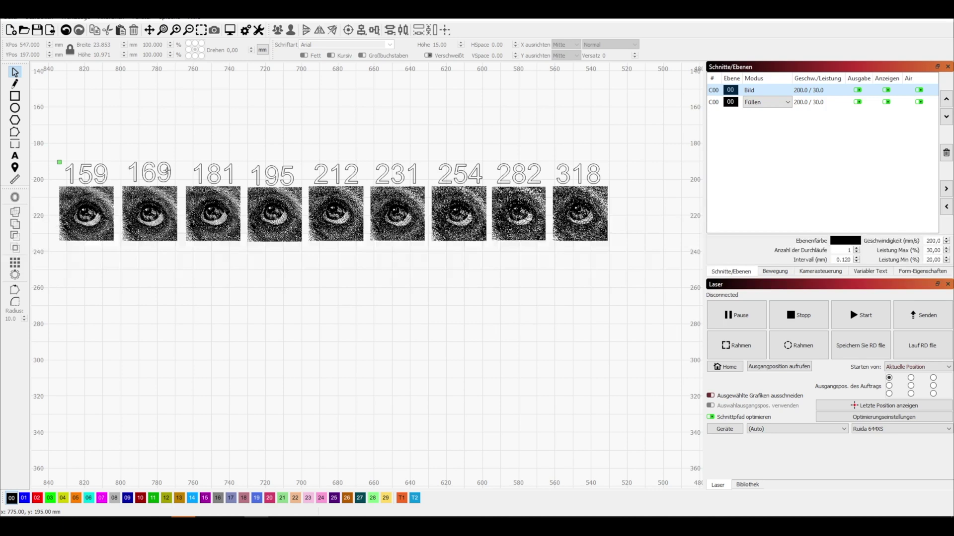
key(ctrl+a)
drag(367, 139, 663, 284)
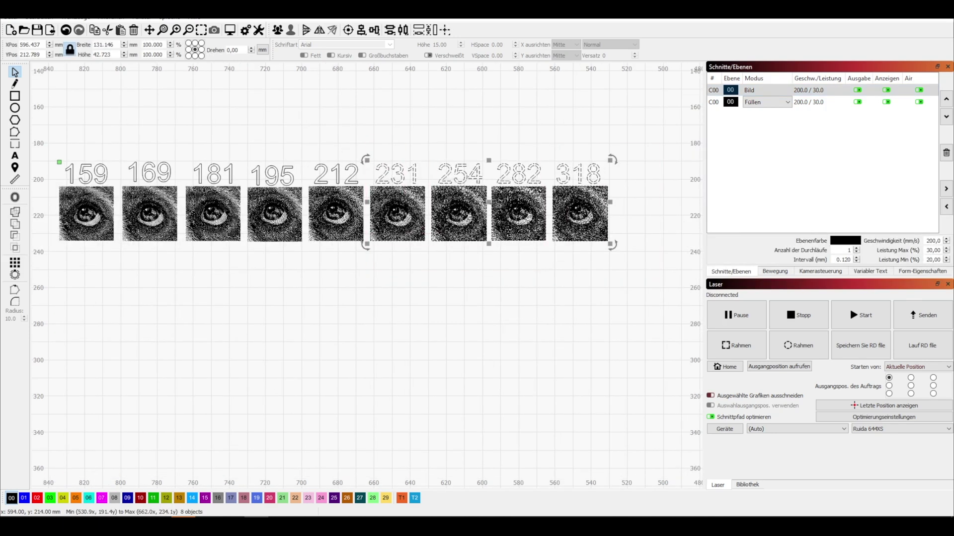
drag(495, 205, 179, 290)
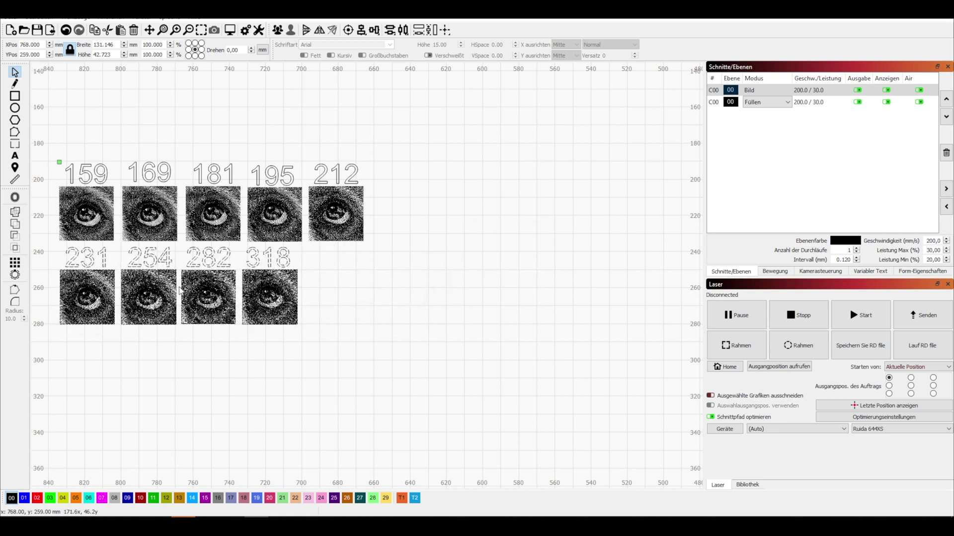
click(322, 304)
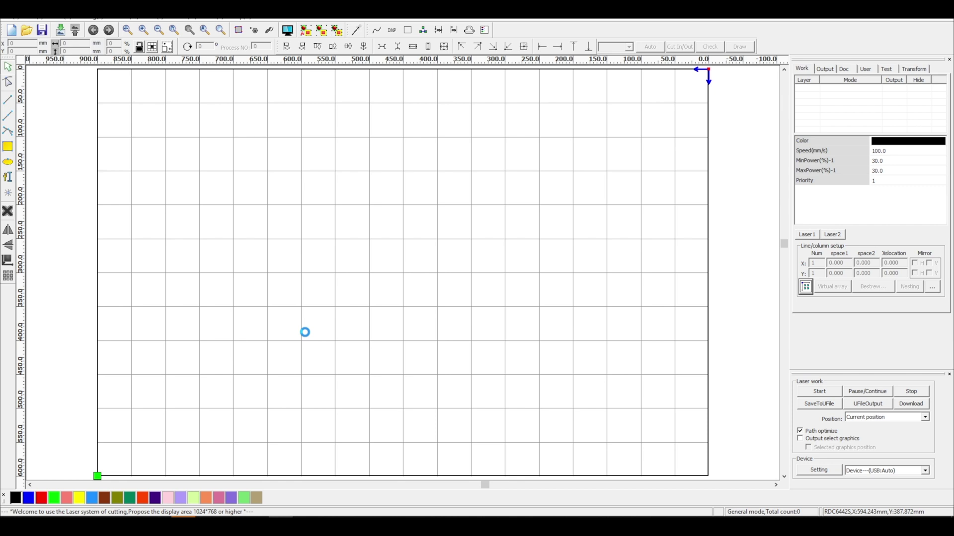
Import the first eye crop PNG from the Downloads Crop folder into RDWorks
click(60, 30)
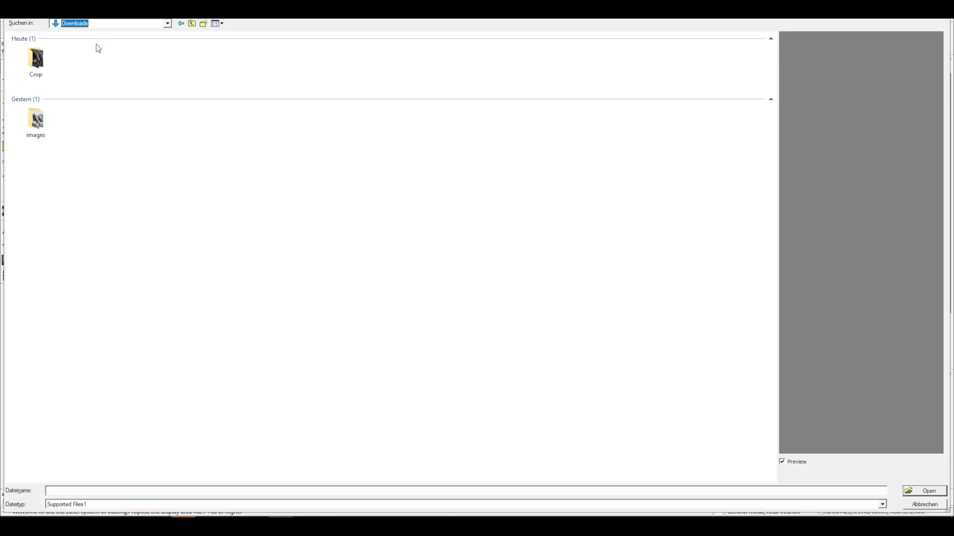
click(43, 73)
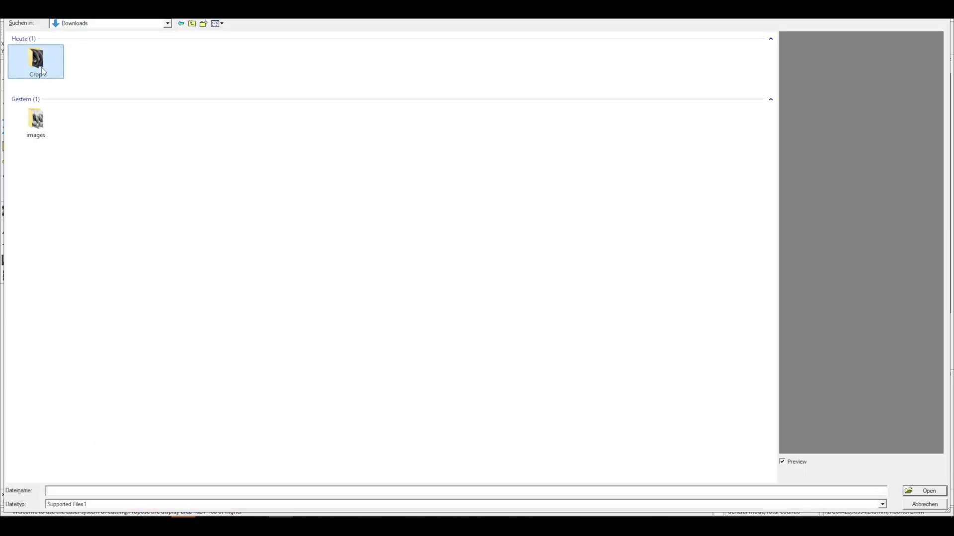
double_click(43, 66)
double_click(42, 68)
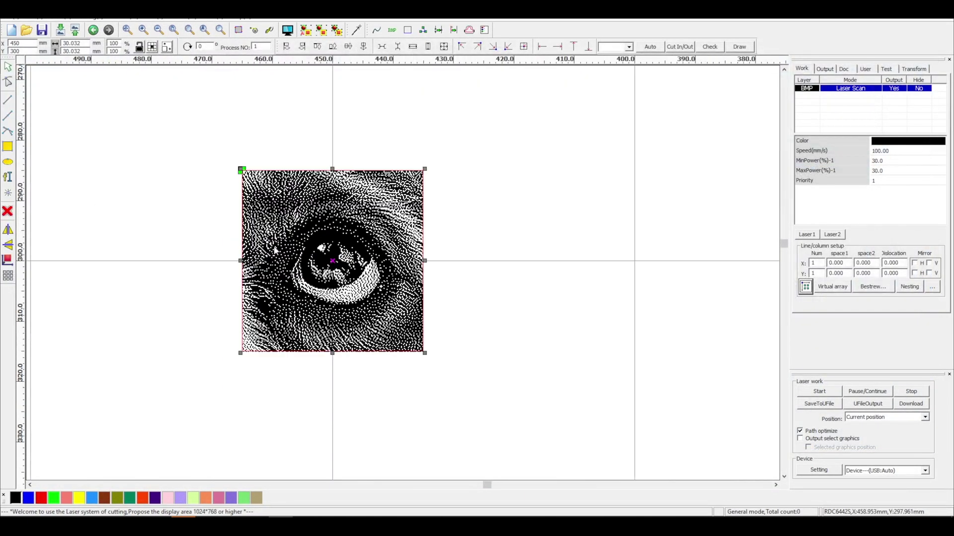
scroll(208, 228, down, 2)
Add a 159 text label and position it just above the eye image
click(181, 184)
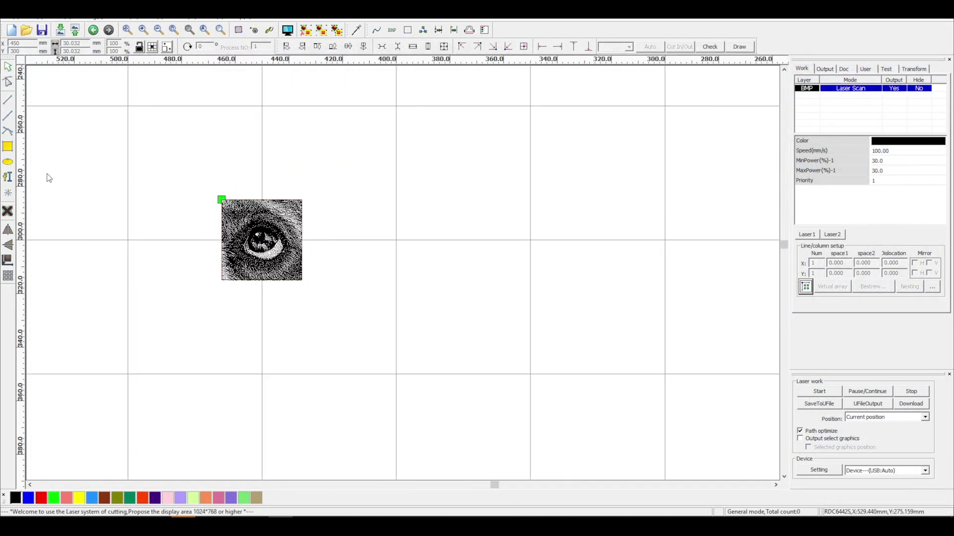
click(9, 178)
click(228, 179)
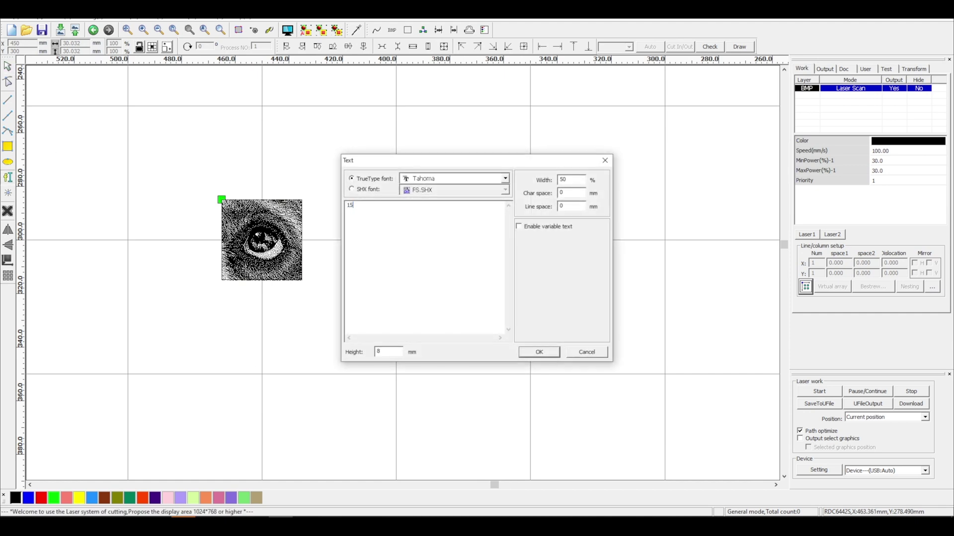
click(539, 352)
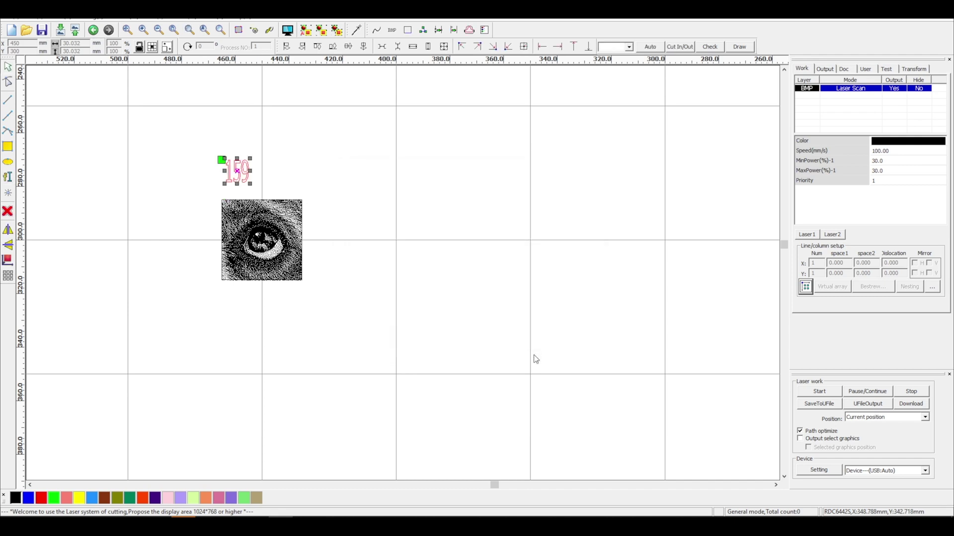
drag(239, 171, 263, 185)
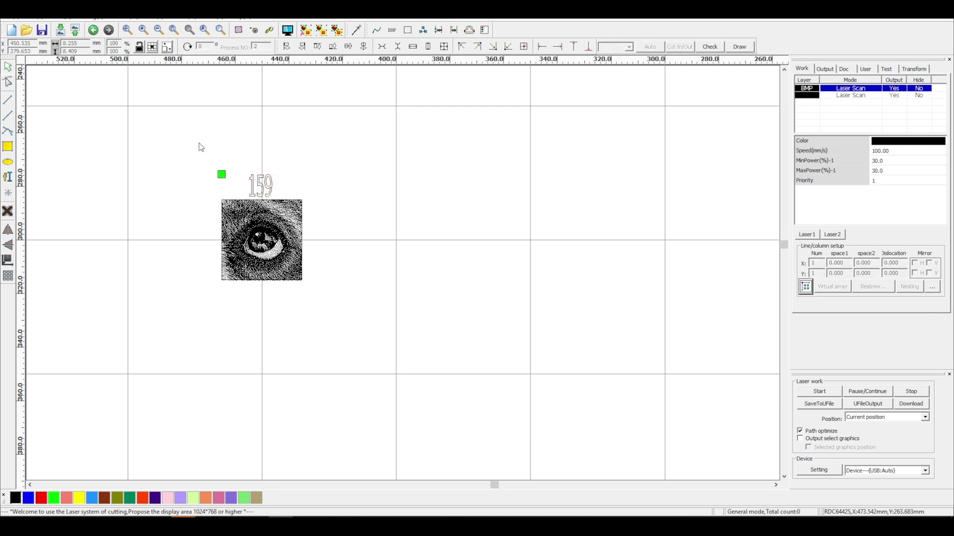
Select the eye and 159 label, then set each layer to 200 mm/s, 30% power, 0.16 mm interval
drag(199, 143, 376, 311)
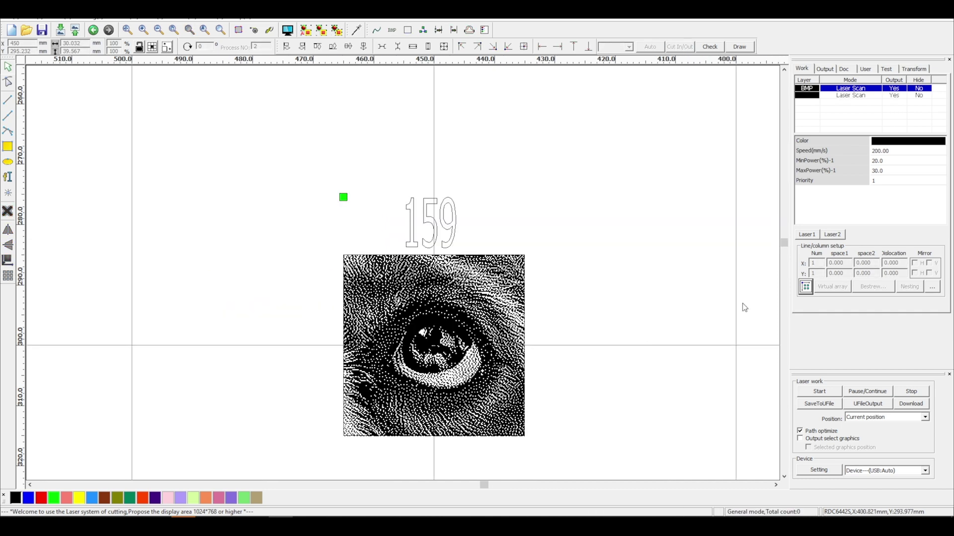
click(858, 96)
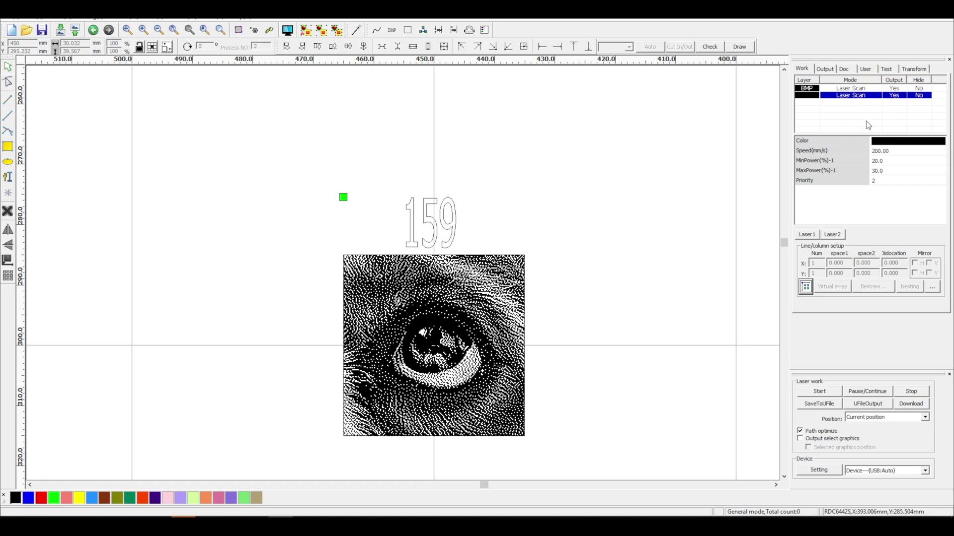
double_click(852, 89)
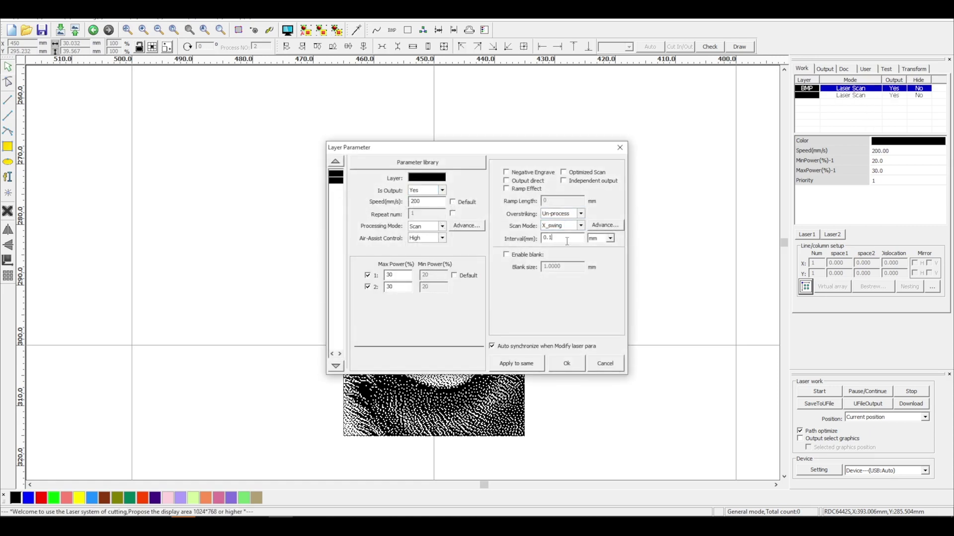
click(575, 358)
double_click(852, 96)
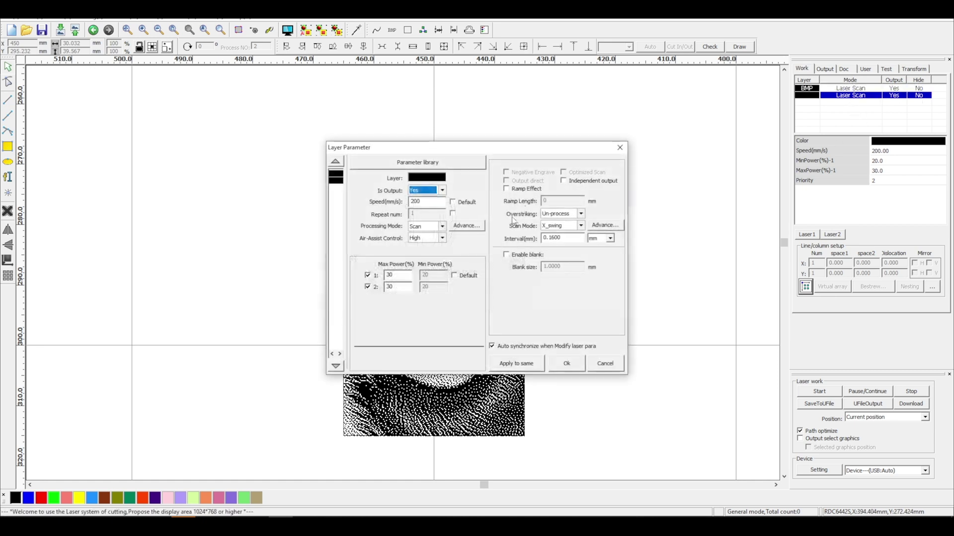
click(565, 366)
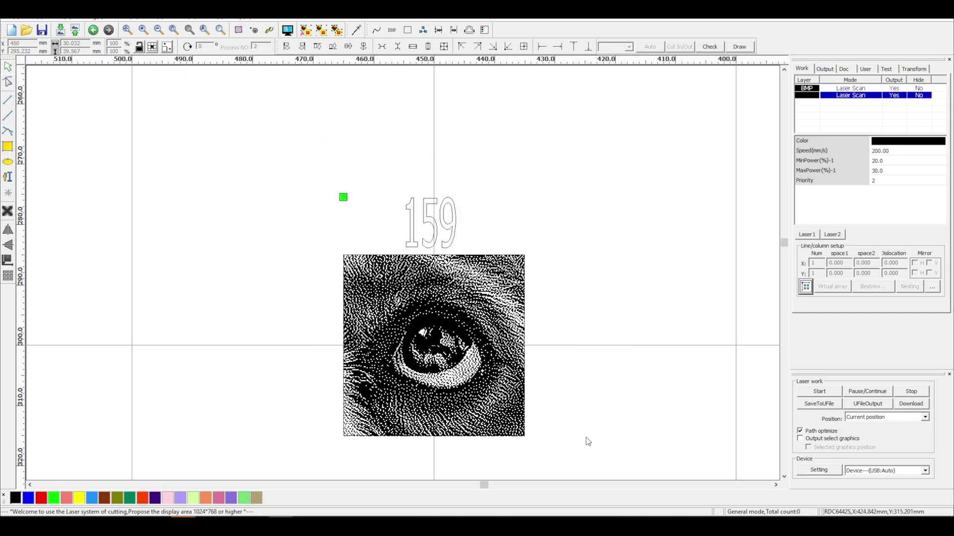